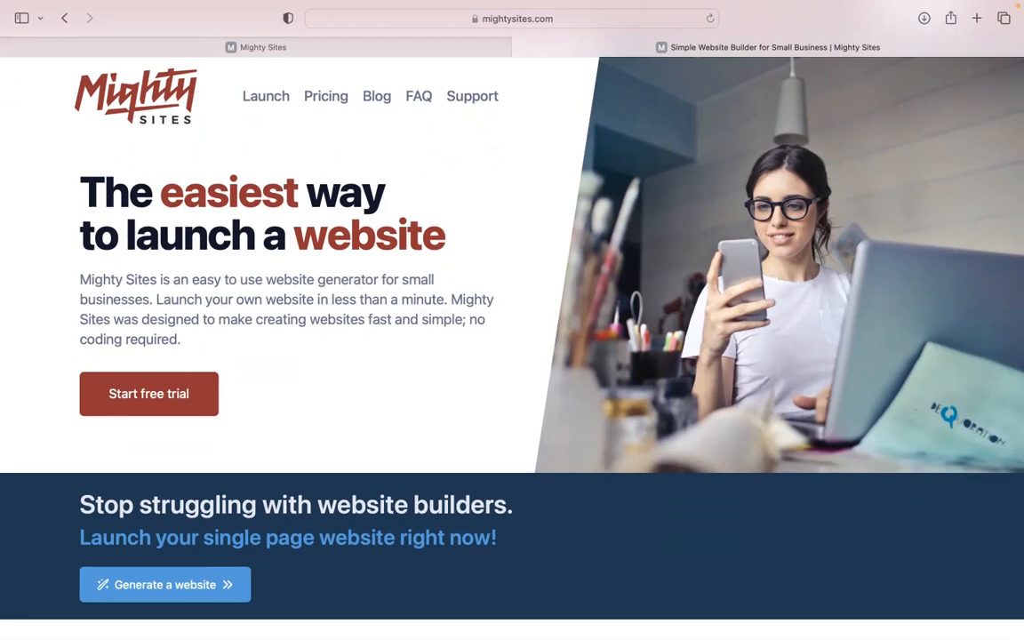
Step: Scroll down through the current page's content
{"action": "scroll", "coordinate": [512, 338], "scroll_direction": "down", "scroll_amount": 1}
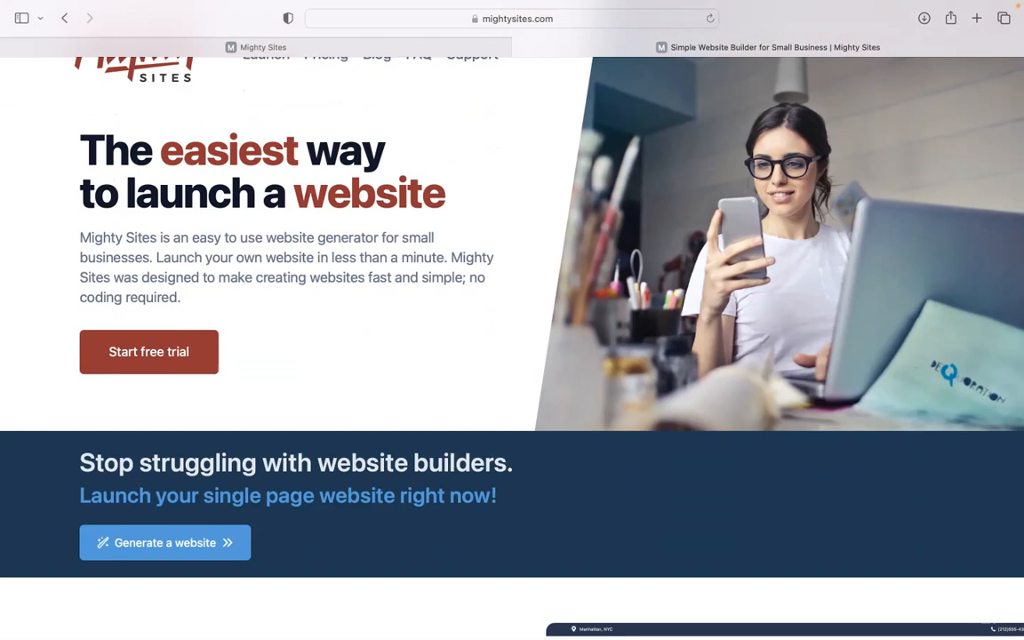
{"action": "scroll", "coordinate": [512, 337], "scroll_direction": "down", "scroll_amount": 1}
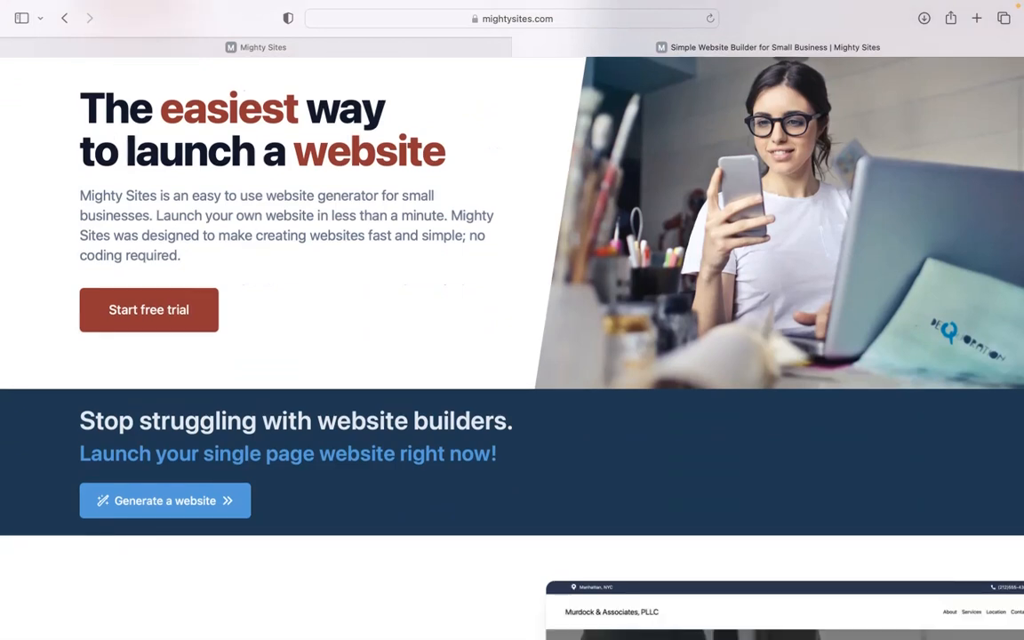
{"action": "scroll", "coordinate": [512, 338], "scroll_direction": "down", "scroll_amount": 1}
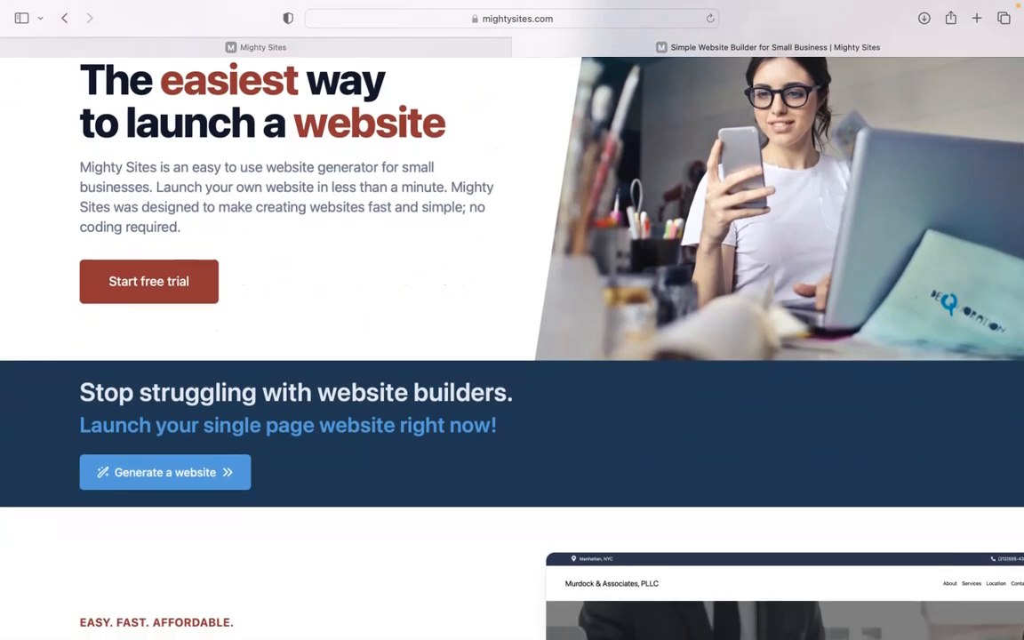
{"action": "scroll", "coordinate": [512, 338], "scroll_direction": "down", "scroll_amount": 5}
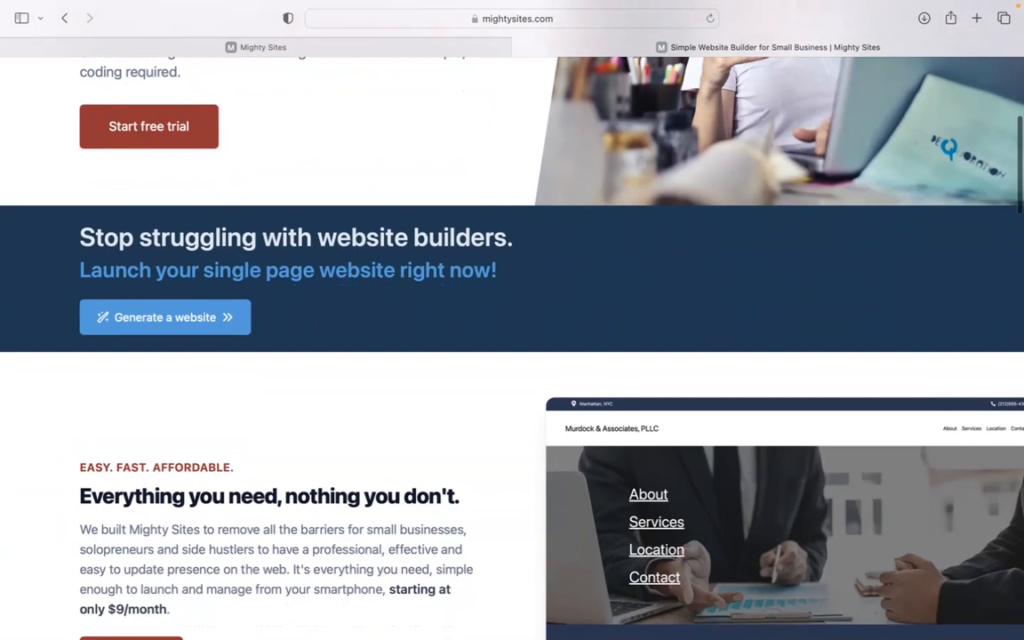
{"action": "scroll", "coordinate": [512, 338], "scroll_direction": "up", "scroll_amount": 2}
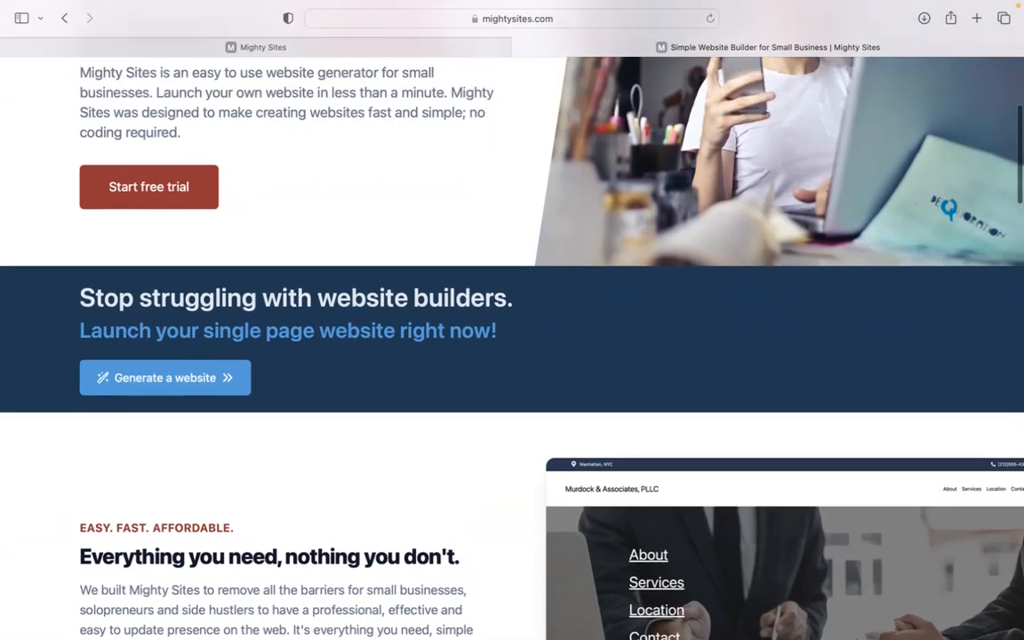
{"action": "scroll", "coordinate": [512, 338], "scroll_direction": "down", "scroll_amount": 5}
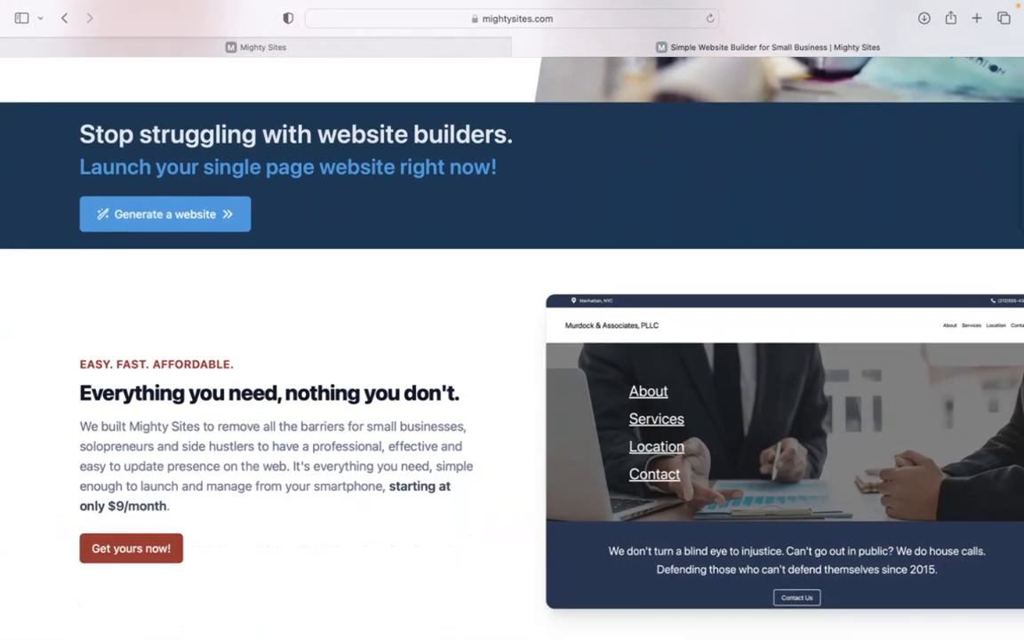
{"action": "scroll", "coordinate": [512, 338], "scroll_direction": "down", "scroll_amount": 3}
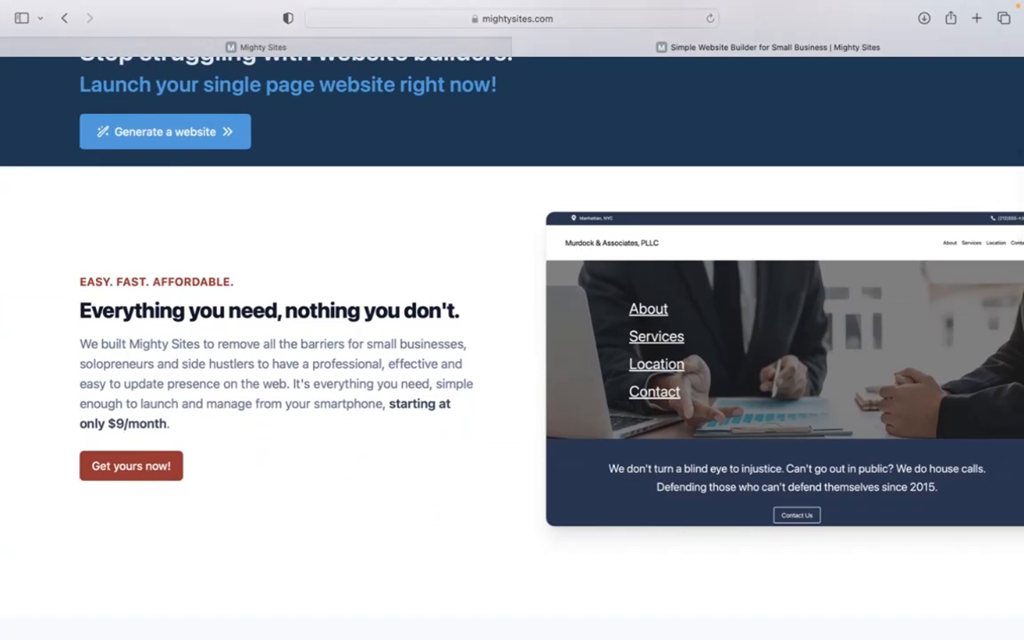
{"action": "scroll", "coordinate": [512, 337], "scroll_direction": "down", "scroll_amount": 2}
{"action": "scroll", "coordinate": [512, 338], "scroll_direction": "down", "scroll_amount": 5}
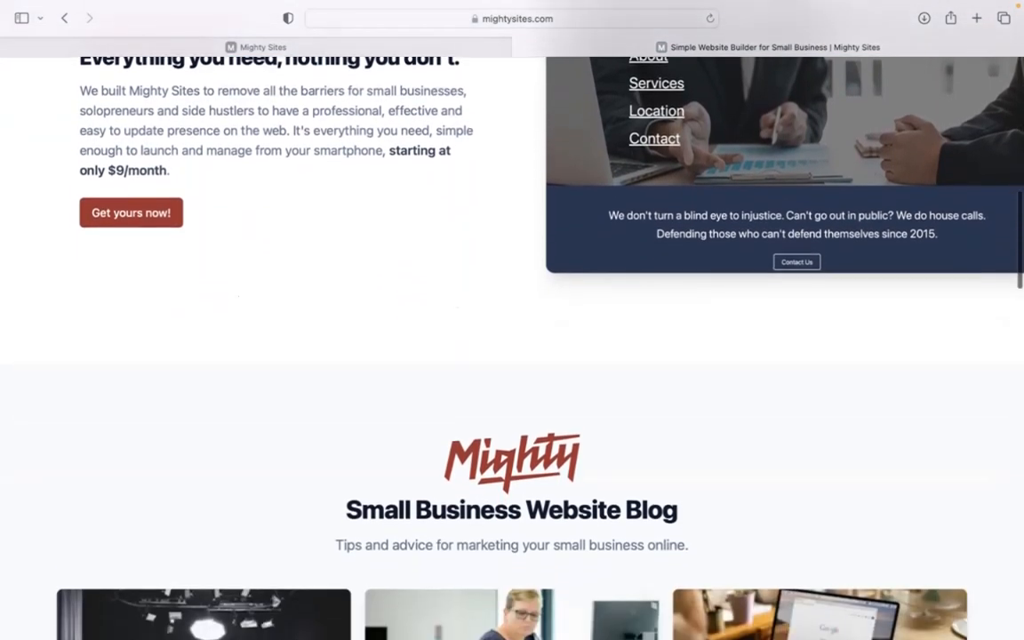
{"action": "scroll", "coordinate": [512, 338], "scroll_direction": "down", "scroll_amount": 1}
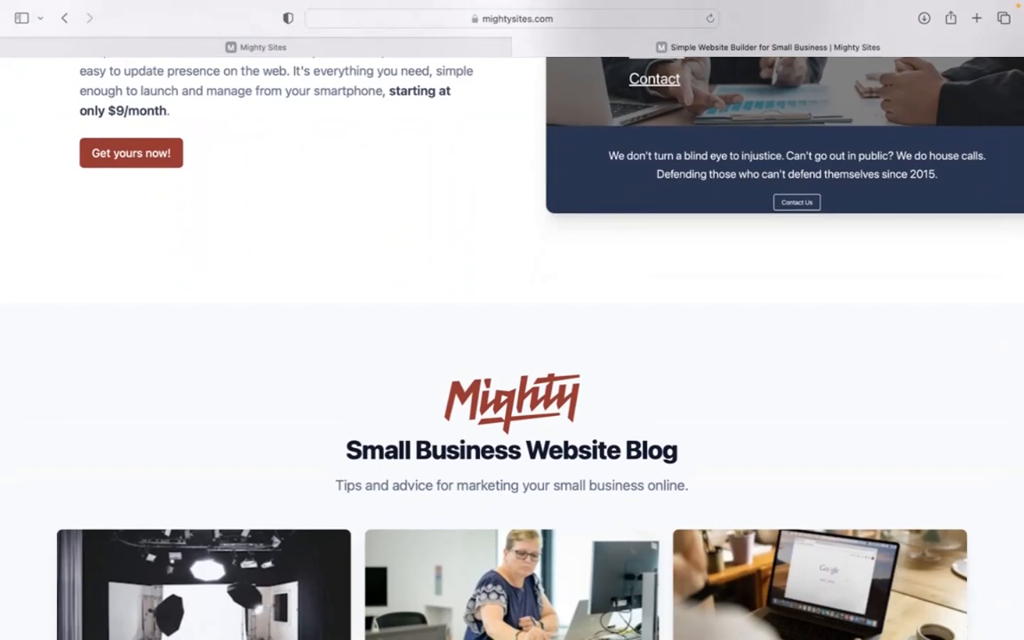
Step: Switch to the Mighty Sites tab and browse the market tiles on 'Let's build another site!'
{"action": "left_click", "coordinate": [402, 64]}
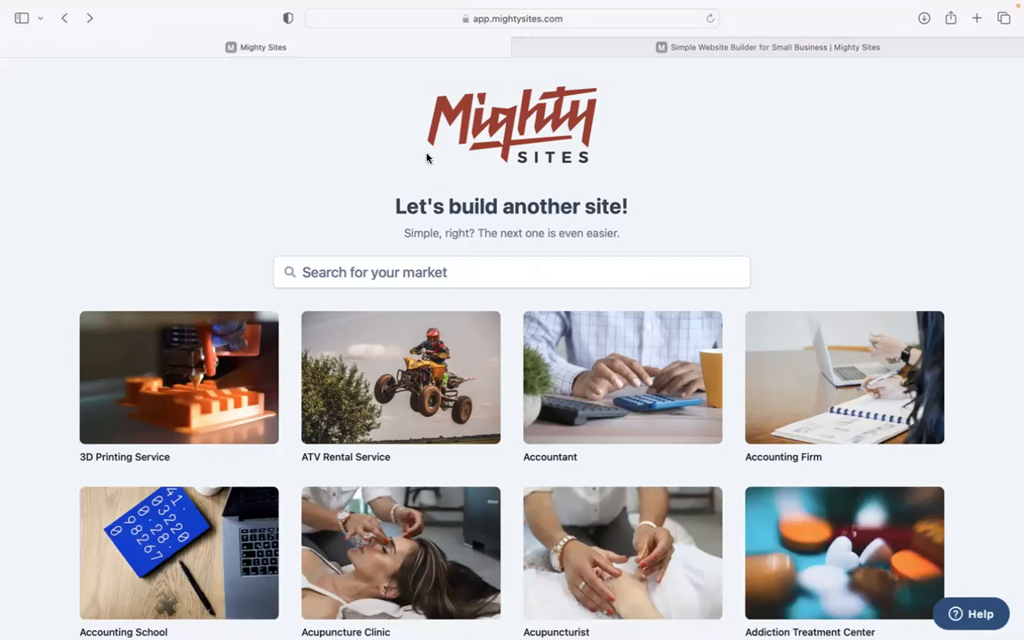
{"action": "scroll", "coordinate": [287, 177], "scroll_direction": "down", "scroll_amount": 5}
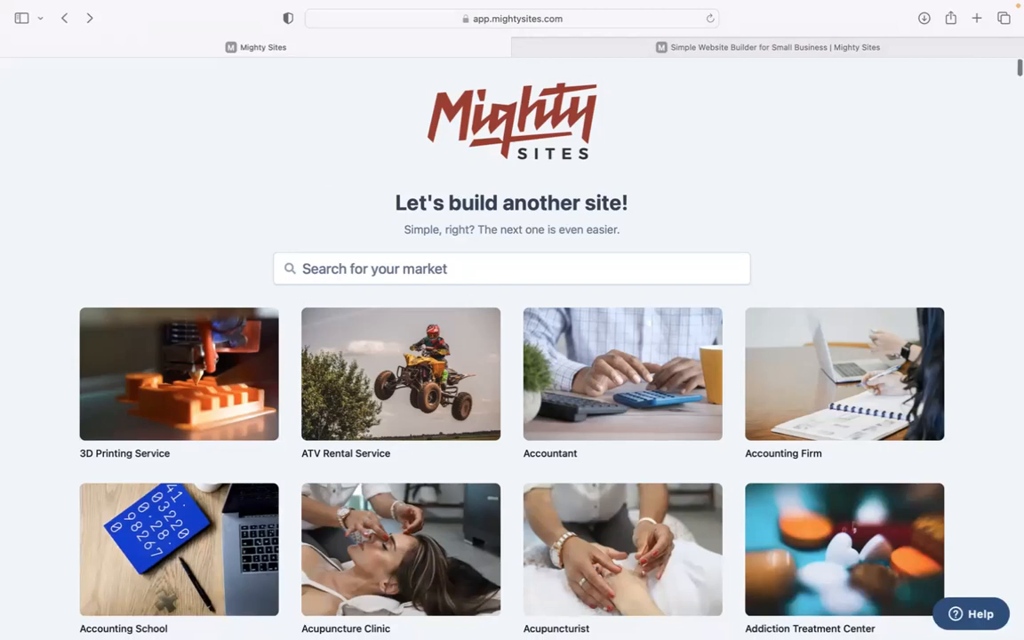
{"action": "scroll", "coordinate": [513, 338], "scroll_direction": "down", "scroll_amount": 7}
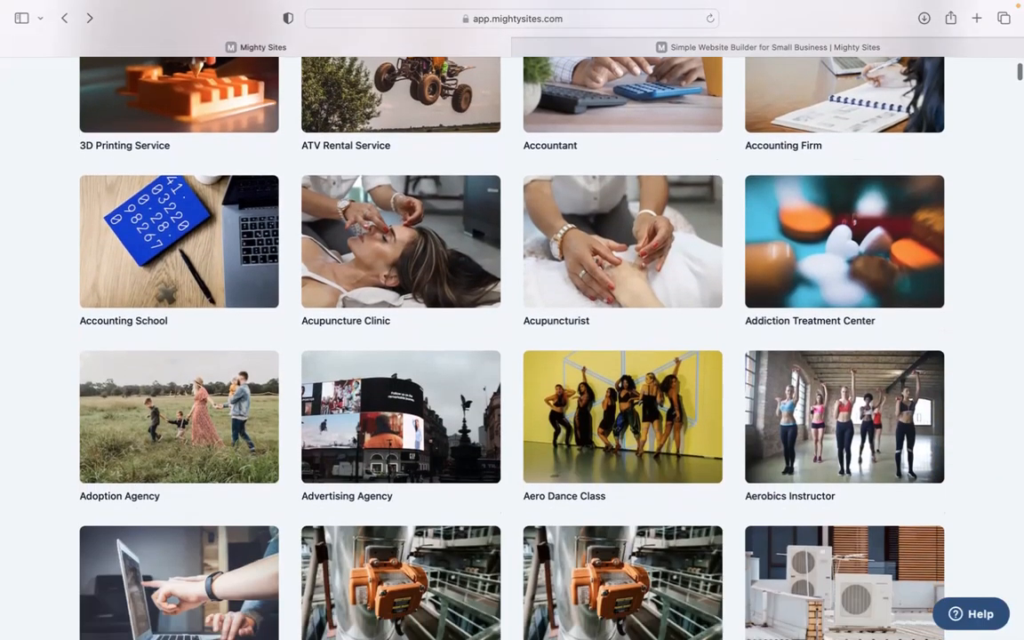
{"action": "scroll", "coordinate": [512, 337], "scroll_direction": "down", "scroll_amount": 10}
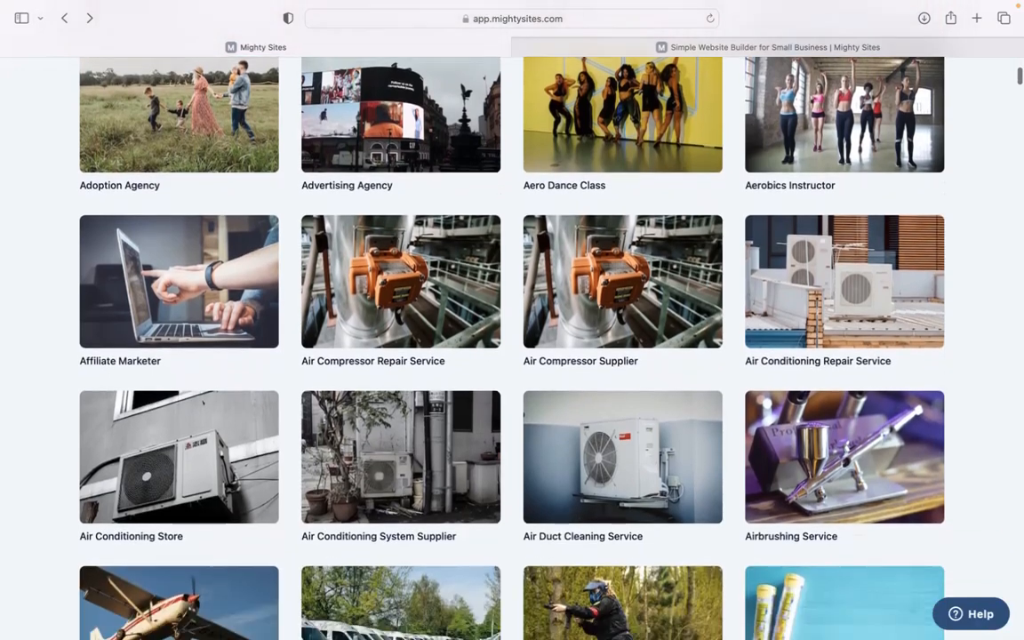
{"action": "scroll", "coordinate": [512, 338], "scroll_direction": "up", "scroll_amount": 20}
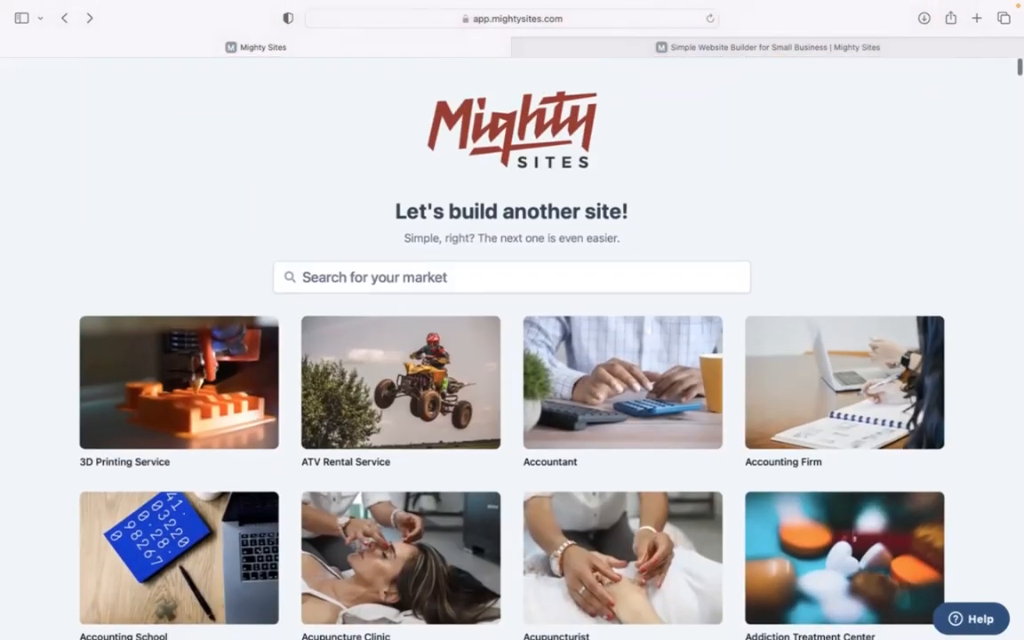
Step: Search 'solar ene' and pick the Solar Energy Contractor market
{"action": "left_click", "coordinate": [378, 275]}
{"action": "type", "text": "solar ene"}
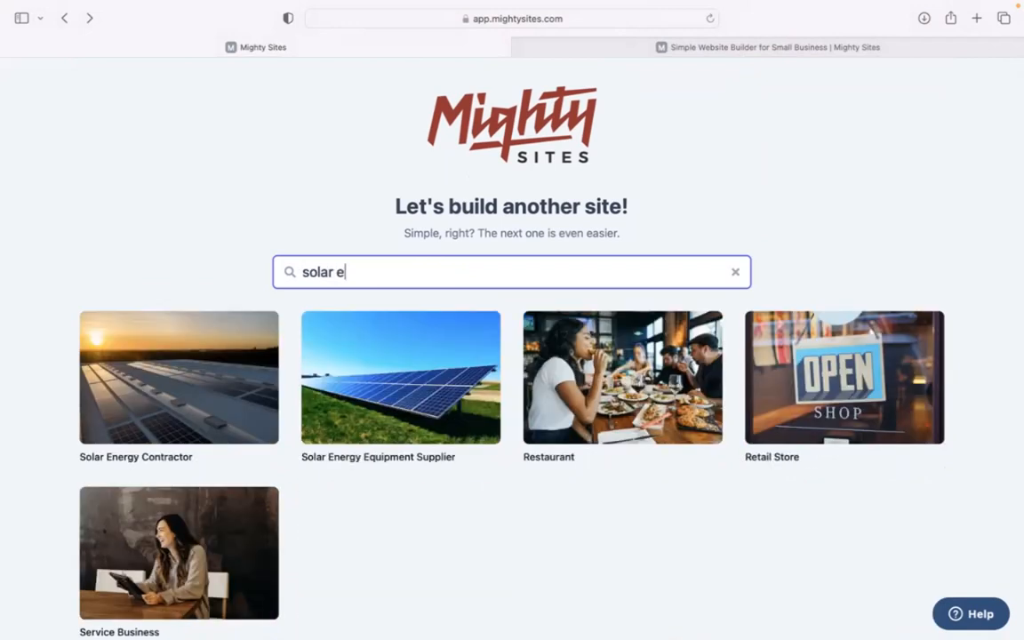
{"action": "left_click", "coordinate": [191, 377]}
Step: Enter SunBright Technologies in Denver, Colorado as a Service business and continue
{"action": "type", "text": "SunBright Technologies"}
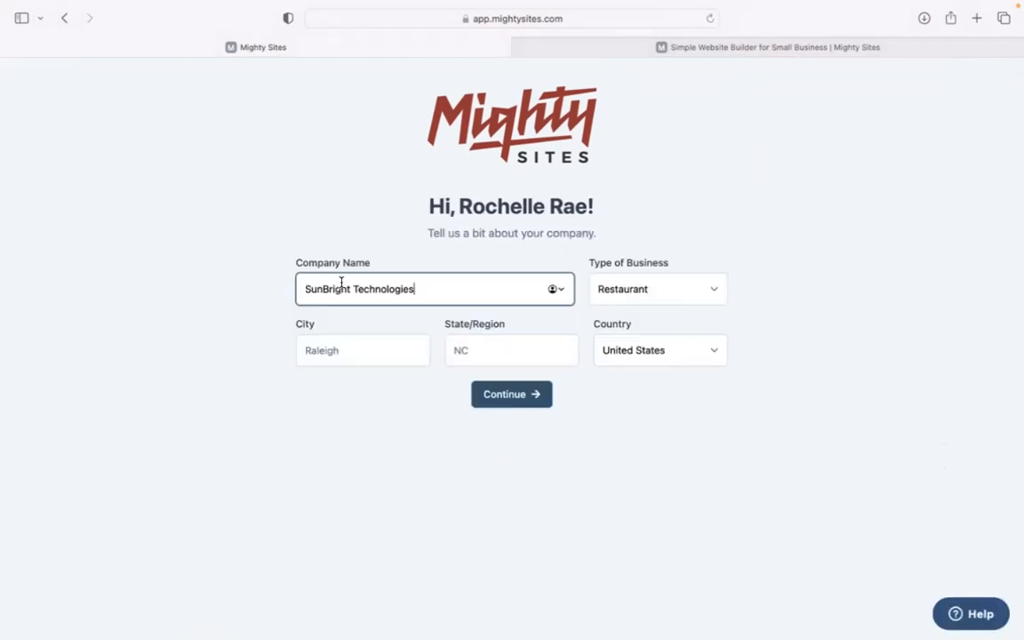
{"action": "left_click", "coordinate": [344, 349]}
{"action": "type", "text": "Denver"}
{"action": "left_click", "coordinate": [529, 353]}
{"action": "type", "text": "Colorado"}
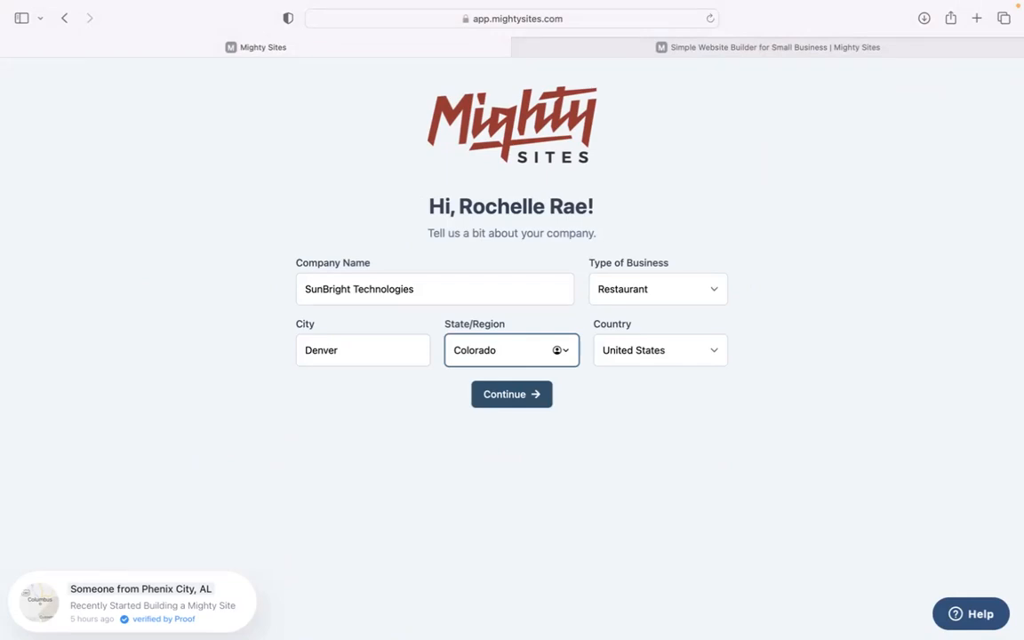
{"action": "left_click", "coordinate": [642, 289]}
{"action": "left_click", "coordinate": [661, 313]}
{"action": "left_click", "coordinate": [526, 399]}
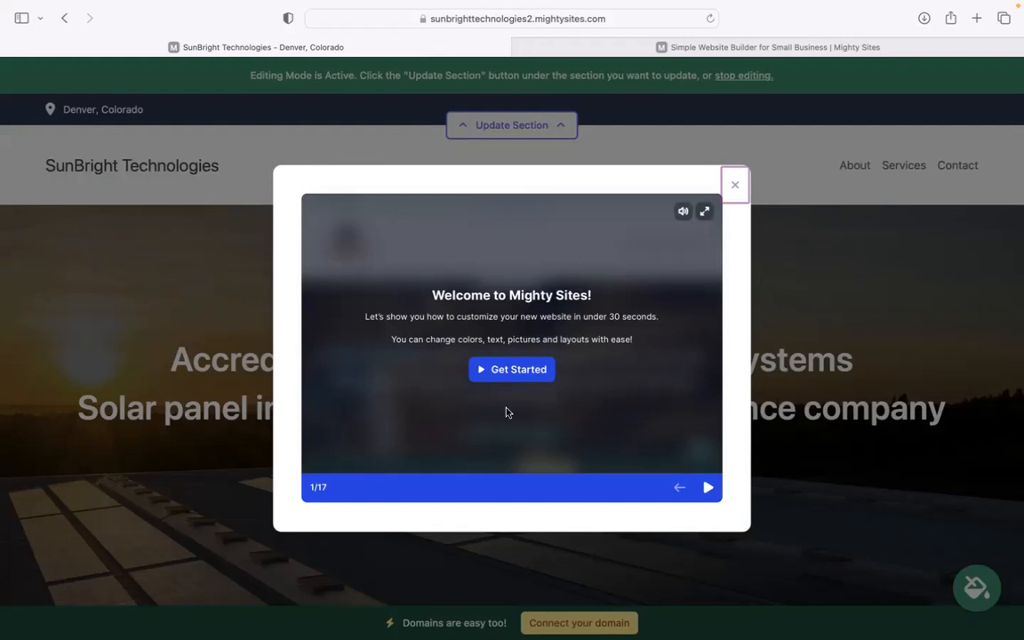
Step: Advance the welcome tour six slides, then close it to reveal the site
{"action": "left_click", "coordinate": [709, 487]}
{"action": "left_click", "coordinate": [709, 488]}
{"action": "left_click", "coordinate": [708, 487]}
{"action": "left_click", "coordinate": [709, 487]}
{"action": "left_click", "coordinate": [708, 487]}
{"action": "left_click", "coordinate": [709, 487]}
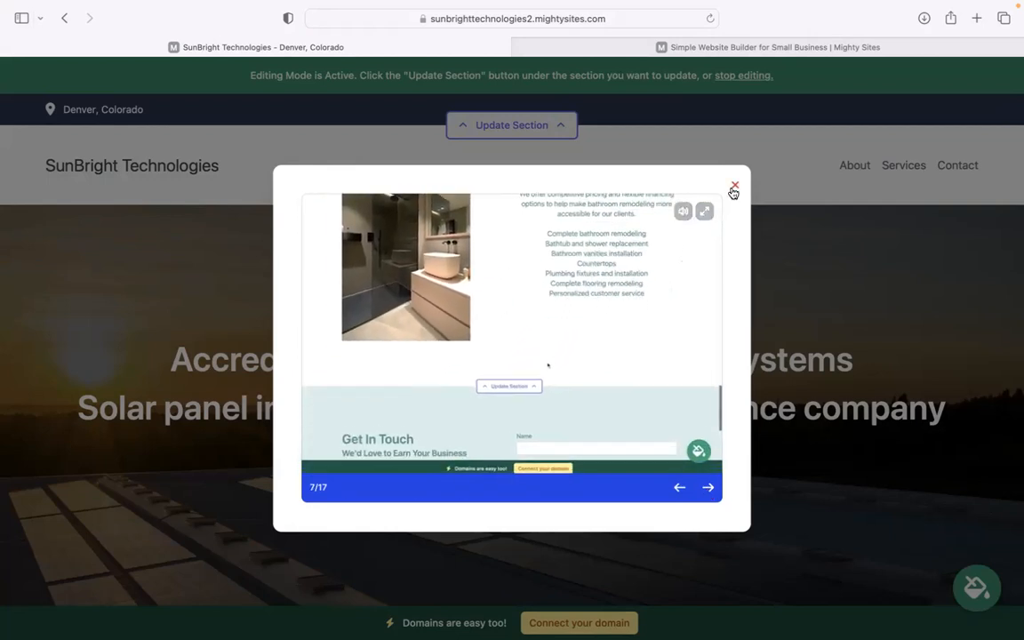
{"action": "left_click", "coordinate": [733, 186]}
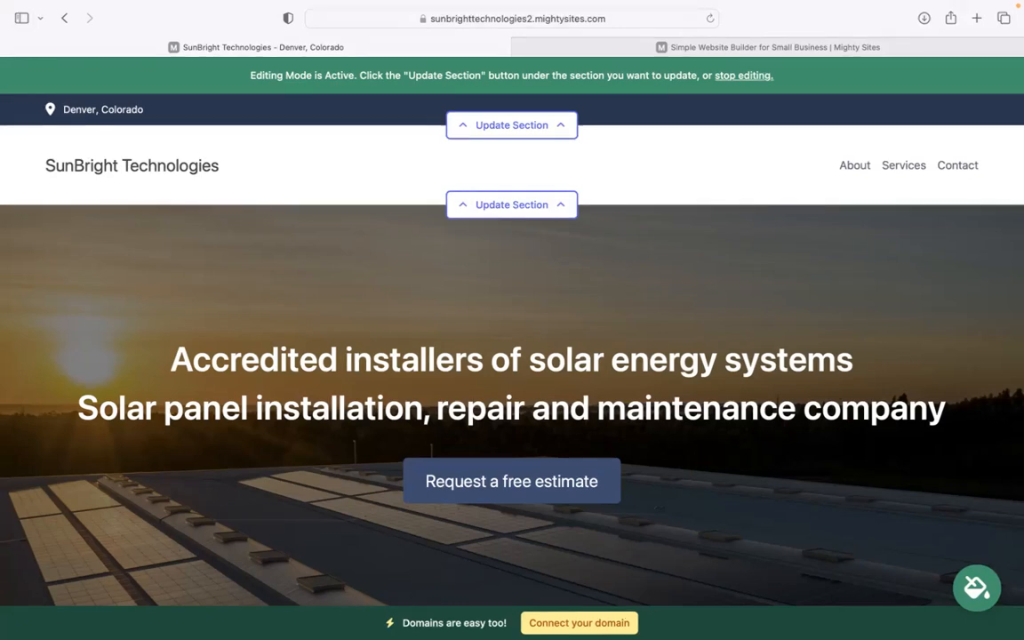
Step: Select the two-line hero heading, then clear the selection
{"action": "scroll", "coordinate": [550, 201], "scroll_direction": "down", "scroll_amount": 3}
{"action": "left_click_drag", "start_coordinate": [161, 177], "coordinate": [947, 267]}
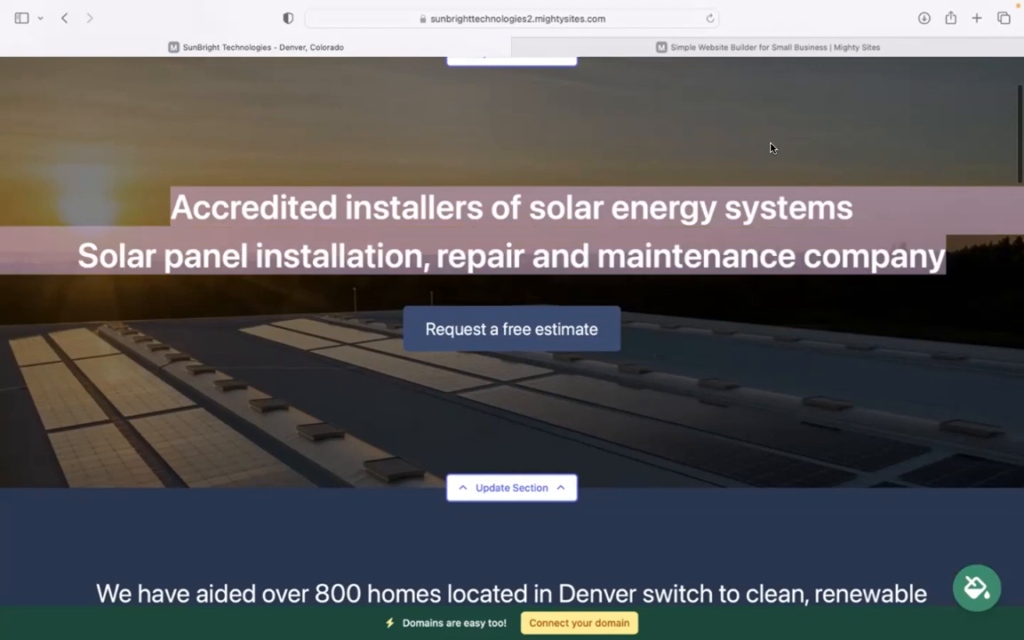
{"action": "left_click", "coordinate": [386, 211]}
Step: Scroll down to What We Offer and highlight its list of services
{"action": "scroll", "coordinate": [349, 192], "scroll_direction": "down", "scroll_amount": 7}
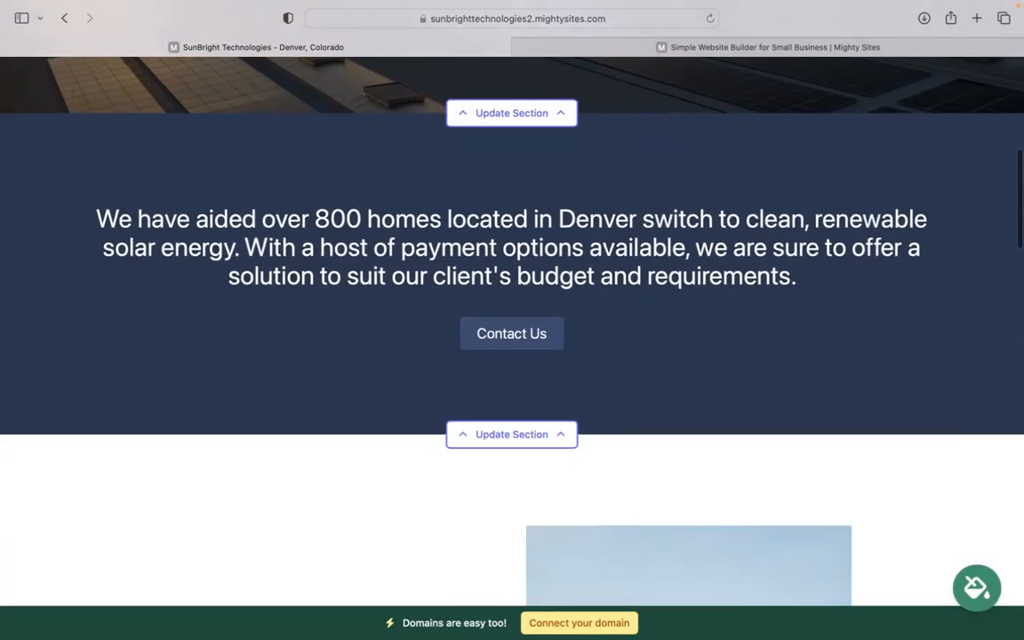
{"action": "scroll", "coordinate": [721, 417], "scroll_direction": "down", "scroll_amount": 9}
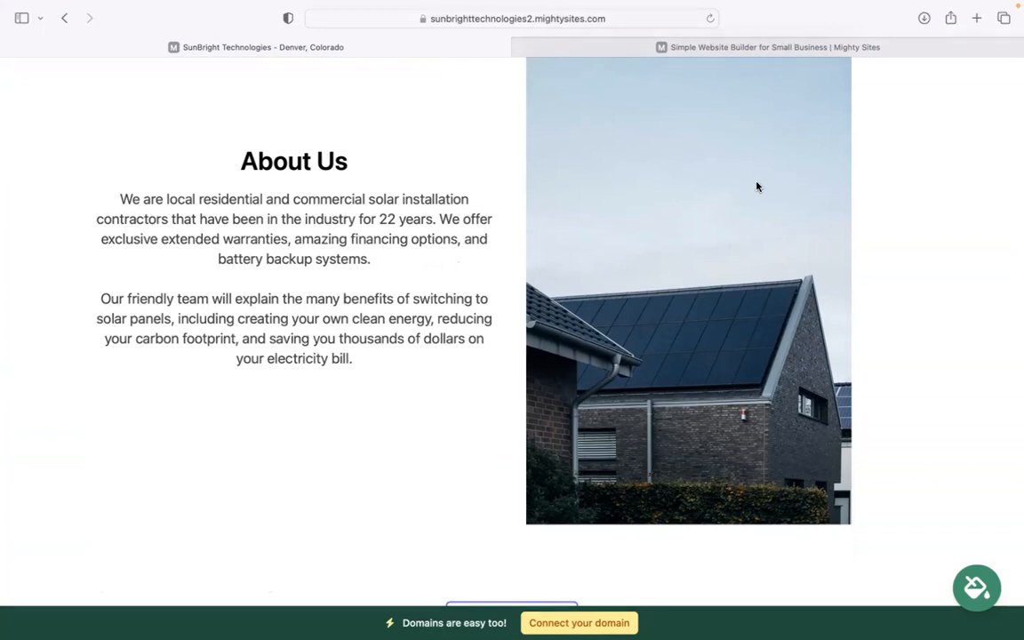
{"action": "scroll", "coordinate": [757, 186], "scroll_direction": "down", "scroll_amount": 6}
{"action": "scroll", "coordinate": [512, 328], "scroll_direction": "down", "scroll_amount": 7}
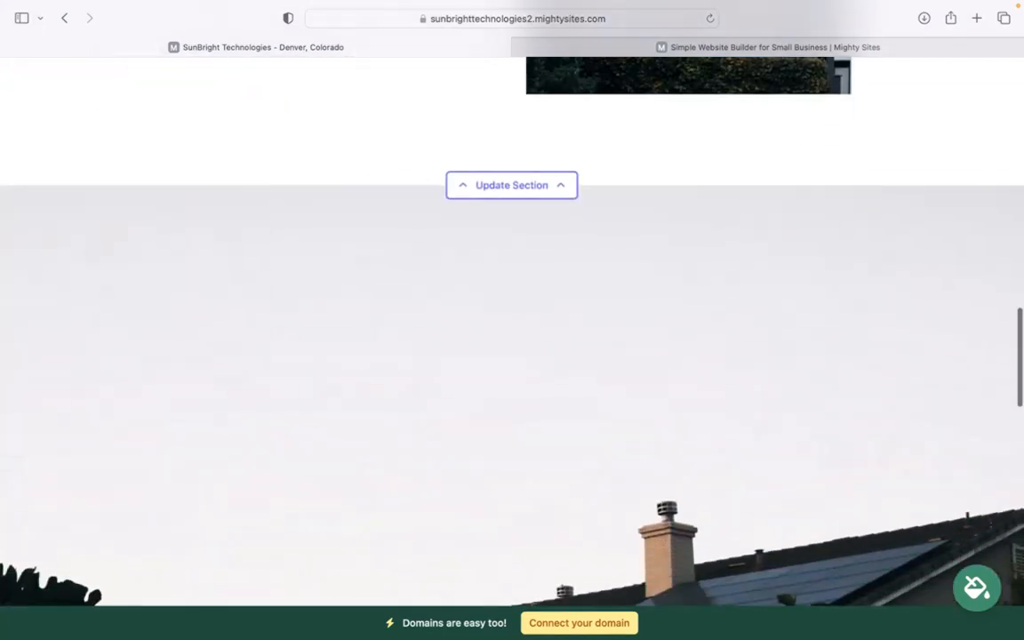
{"action": "scroll", "coordinate": [512, 329], "scroll_direction": "down", "scroll_amount": 8}
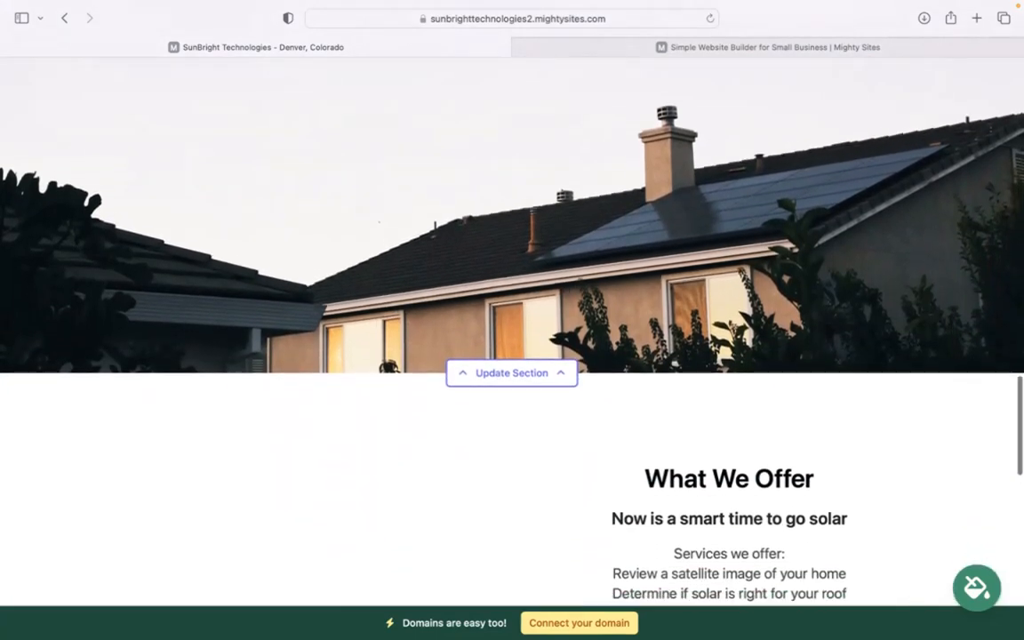
{"action": "scroll", "coordinate": [737, 195], "scroll_direction": "down", "scroll_amount": 2}
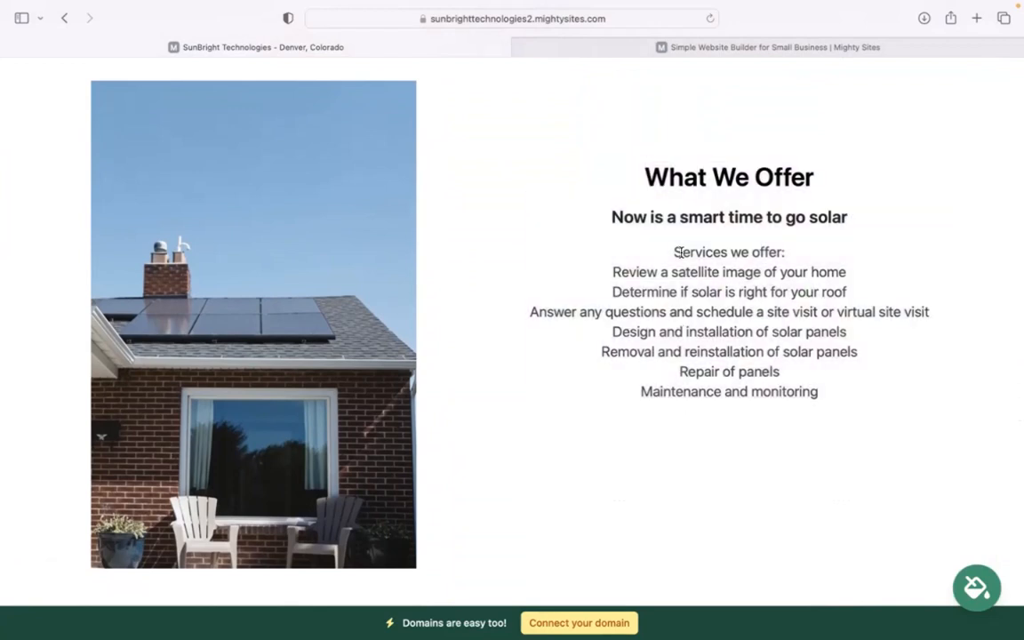
{"action": "left_click_drag", "start_coordinate": [678, 253], "coordinate": [823, 391]}
{"action": "left_click", "coordinate": [710, 507]}
{"action": "scroll", "coordinate": [710, 507], "scroll_direction": "down", "scroll_amount": 2}
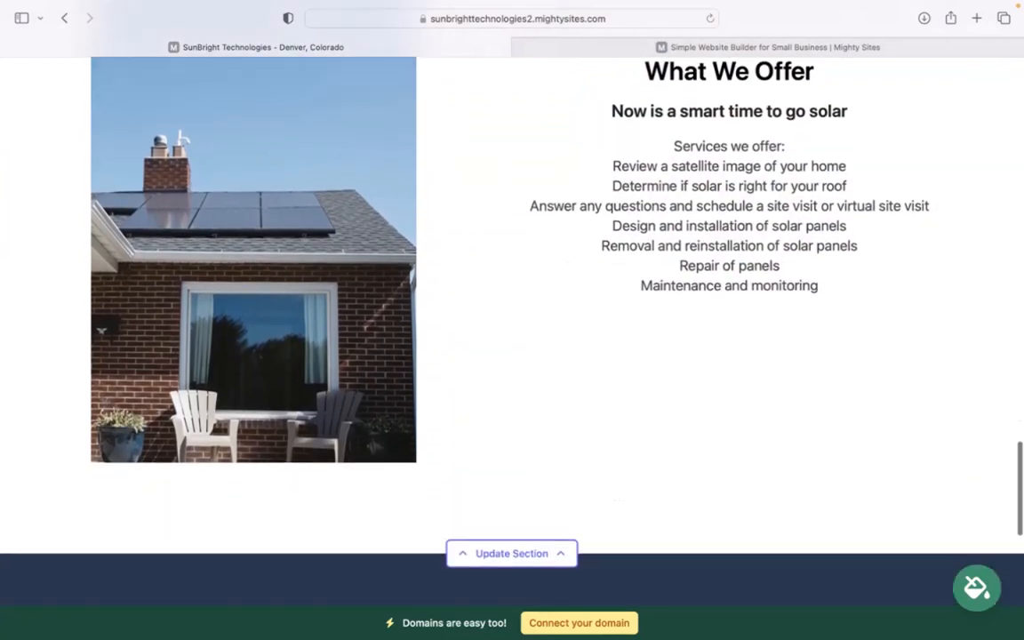
Step: Scroll back up past About Us to the header and hero banner
{"action": "scroll", "coordinate": [512, 320], "scroll_direction": "up", "scroll_amount": 5}
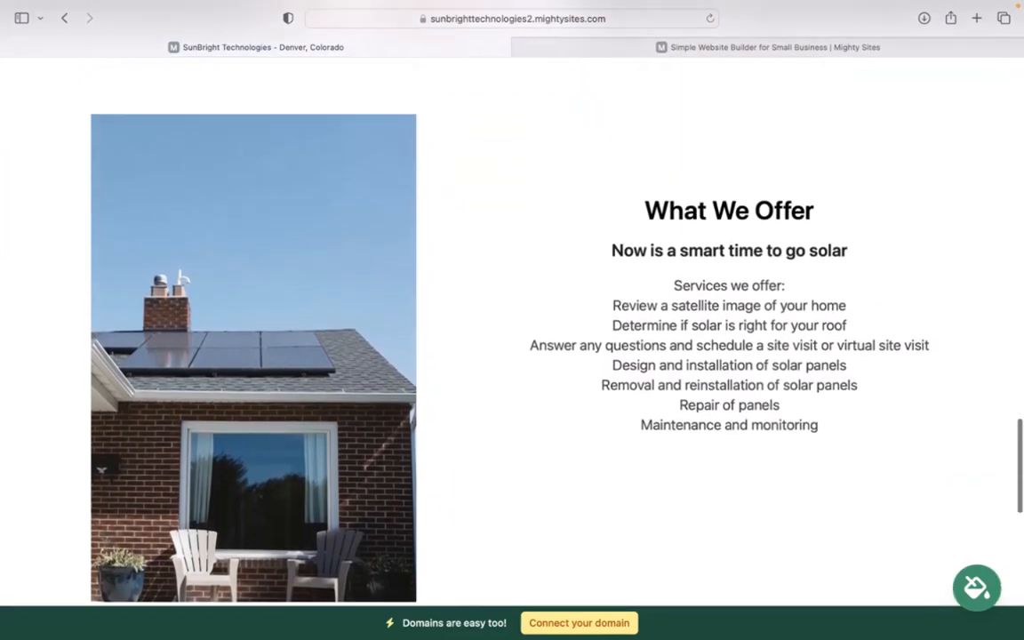
{"action": "scroll", "coordinate": [512, 320], "scroll_direction": "up", "scroll_amount": 8}
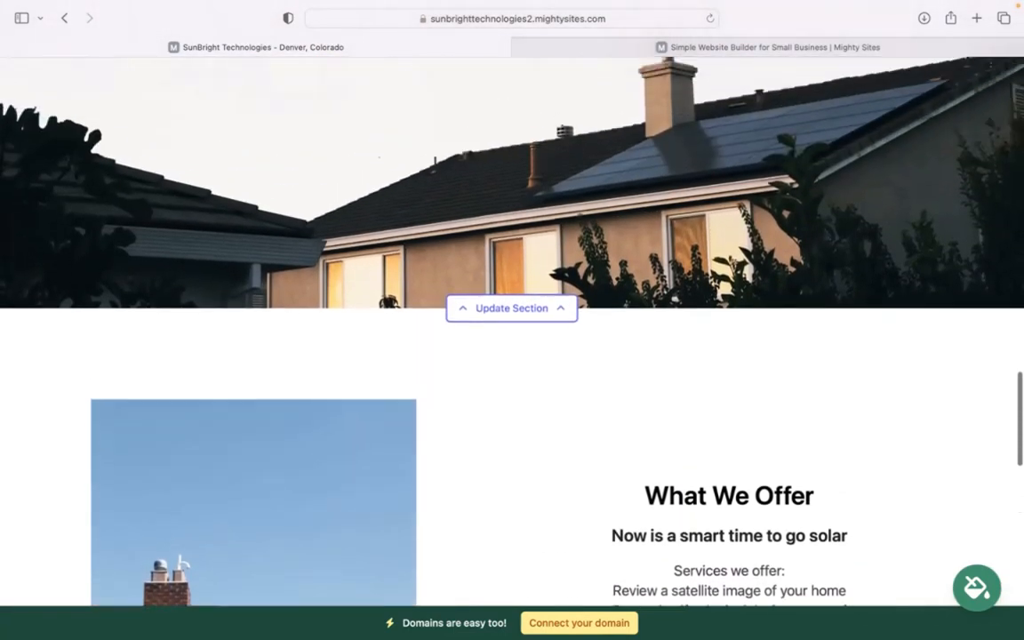
{"action": "scroll", "coordinate": [513, 320], "scroll_direction": "up", "scroll_amount": 11}
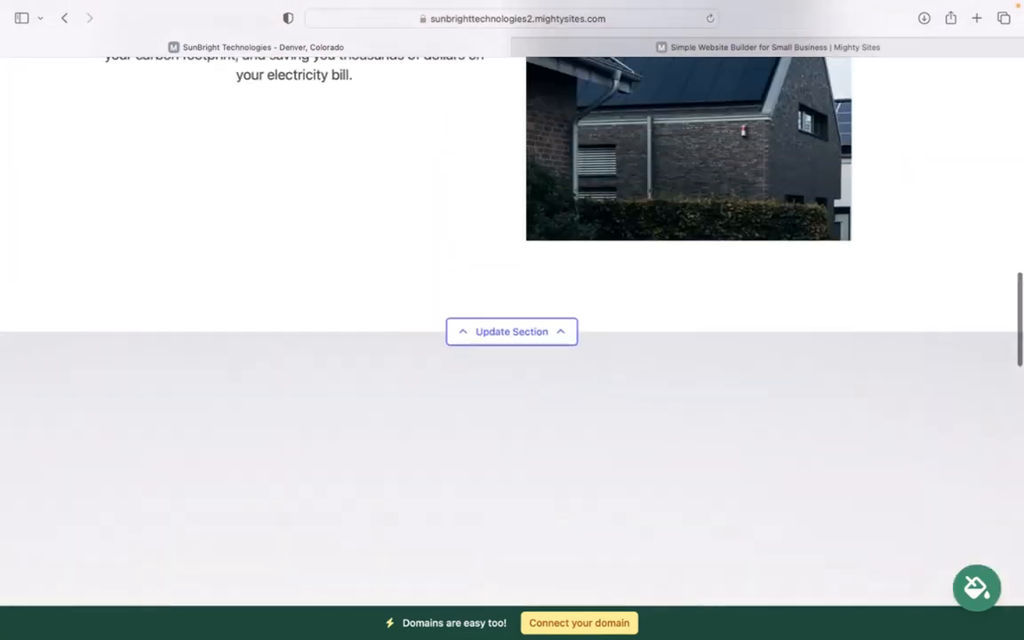
{"action": "scroll", "coordinate": [512, 320], "scroll_direction": "up", "scroll_amount": 1}
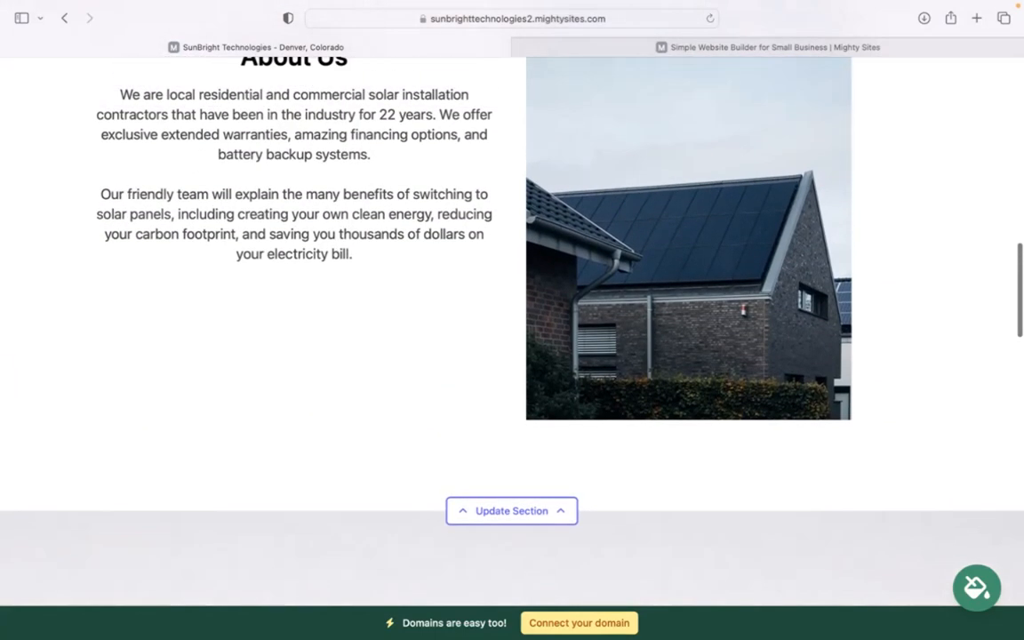
{"action": "scroll", "coordinate": [512, 320], "scroll_direction": "up", "scroll_amount": 3}
{"action": "scroll", "coordinate": [512, 320], "scroll_direction": "up", "scroll_amount": 4}
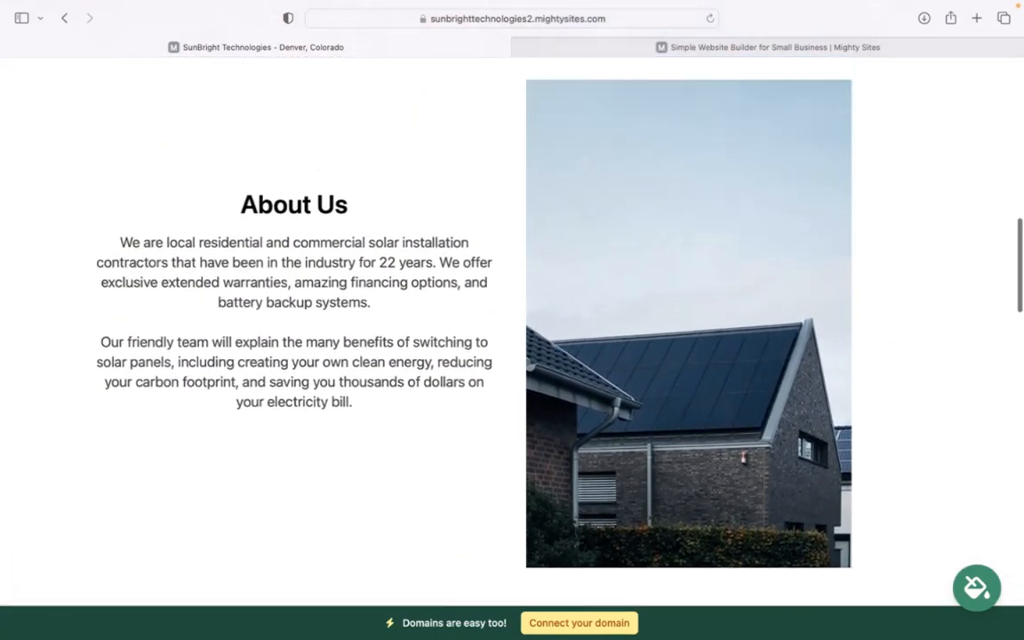
{"action": "scroll", "coordinate": [512, 320], "scroll_direction": "up", "scroll_amount": 5}
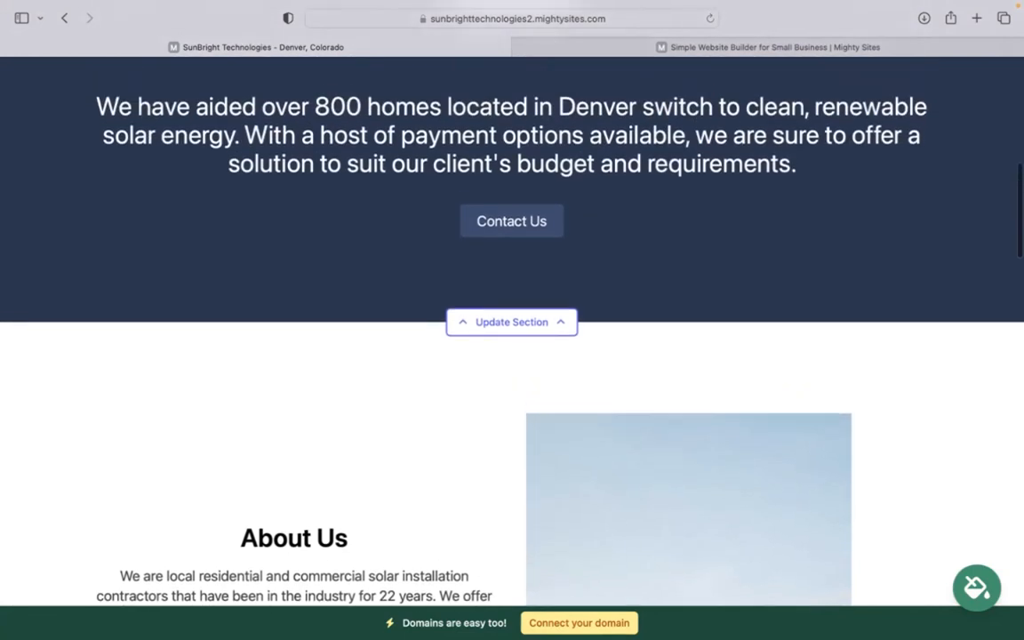
{"action": "scroll", "coordinate": [512, 320], "scroll_direction": "up", "scroll_amount": 15}
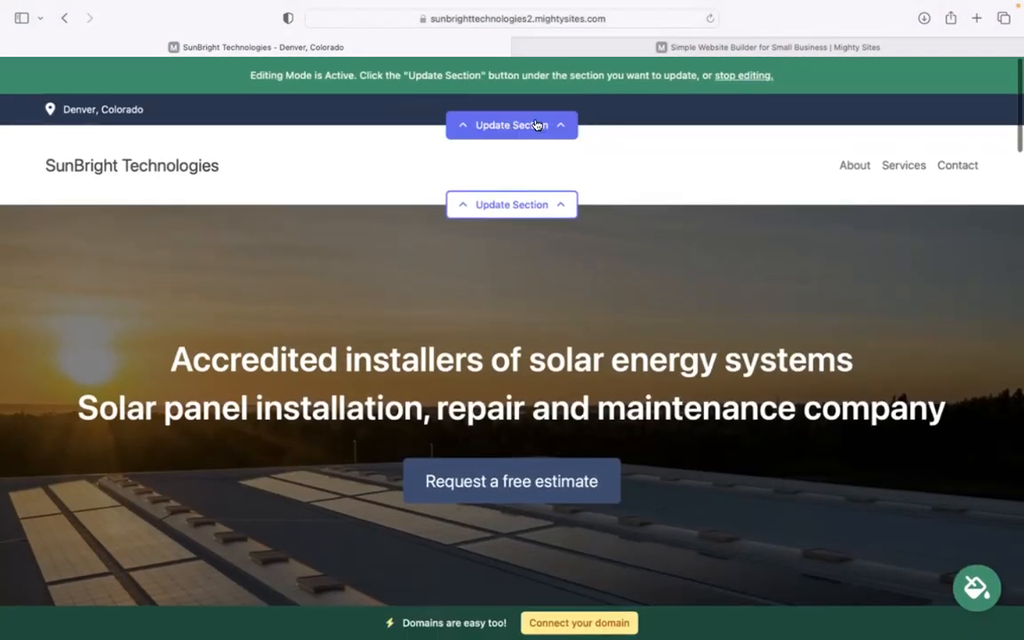
Step: In the top contact bar, enter the organisation email, show it on site, and add the phone number
{"action": "left_click", "coordinate": [534, 127]}
{"action": "left_click", "coordinate": [525, 238]}
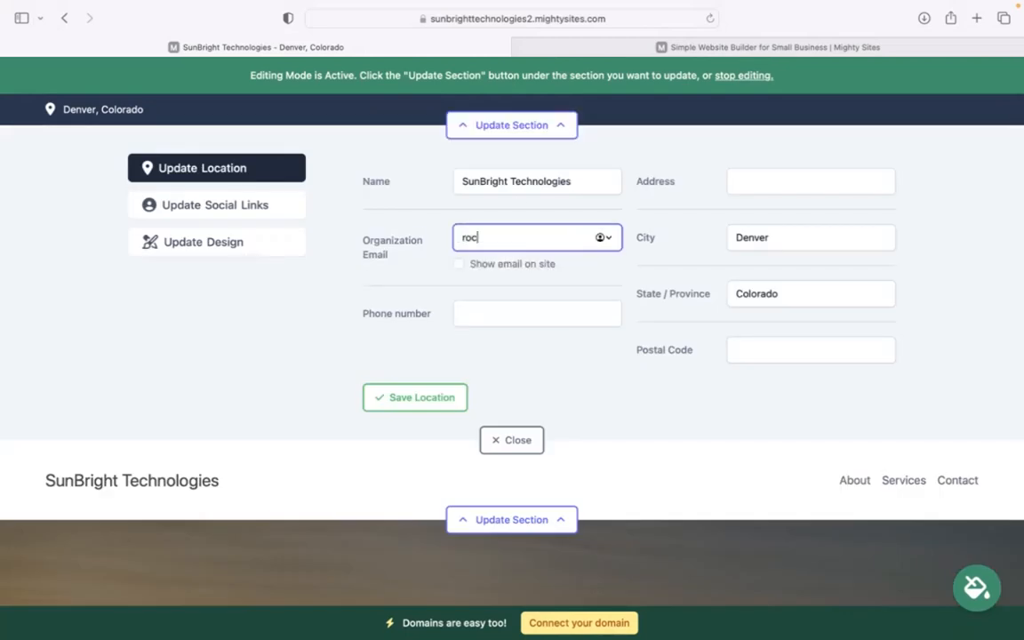
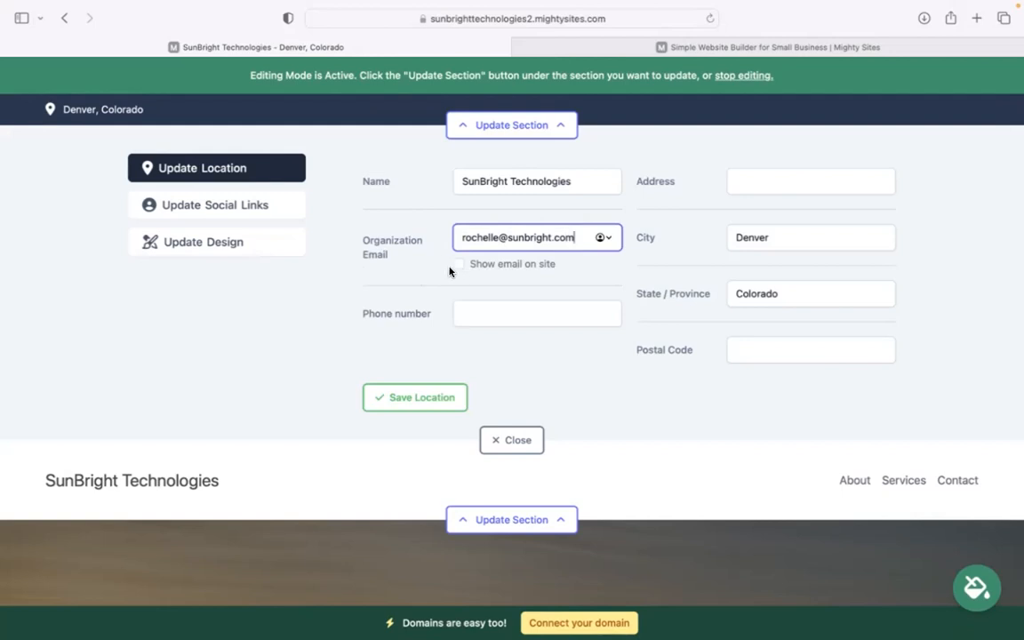
{"action": "left_click", "coordinate": [569, 265]}
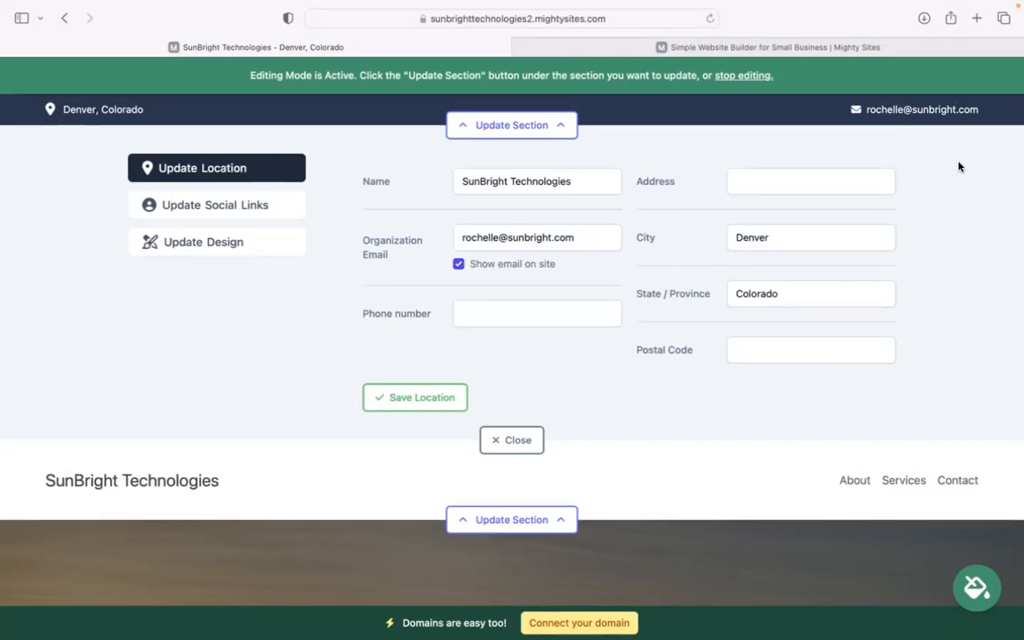
{"action": "left_click", "coordinate": [496, 319]}
{"action": "type", "text": "484-39393"}
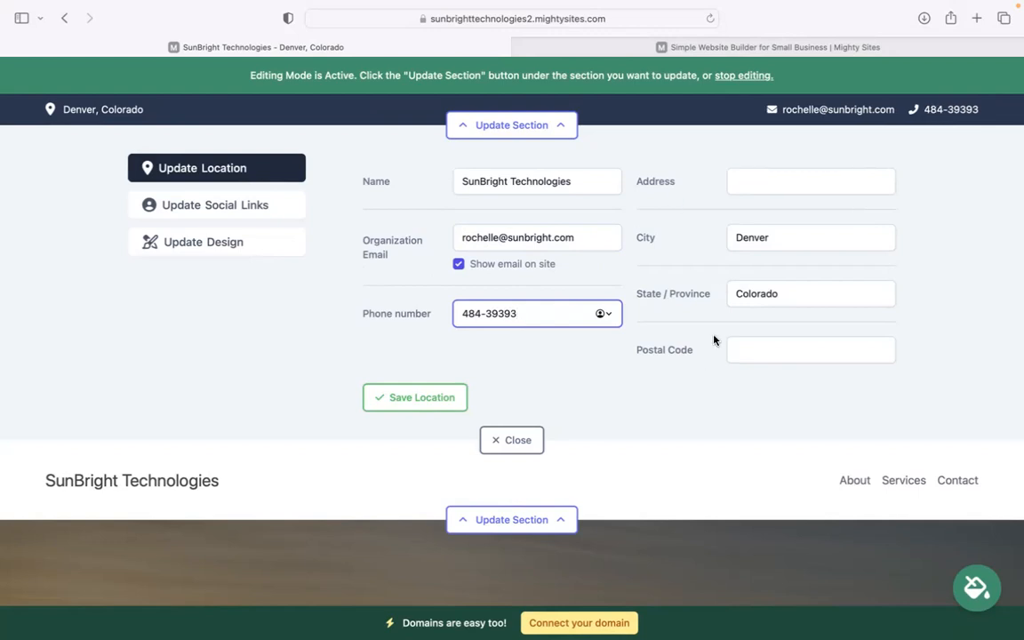
Step: Enter the street address and postal code, save the location, then save Social Links
{"action": "left_click", "coordinate": [754, 183]}
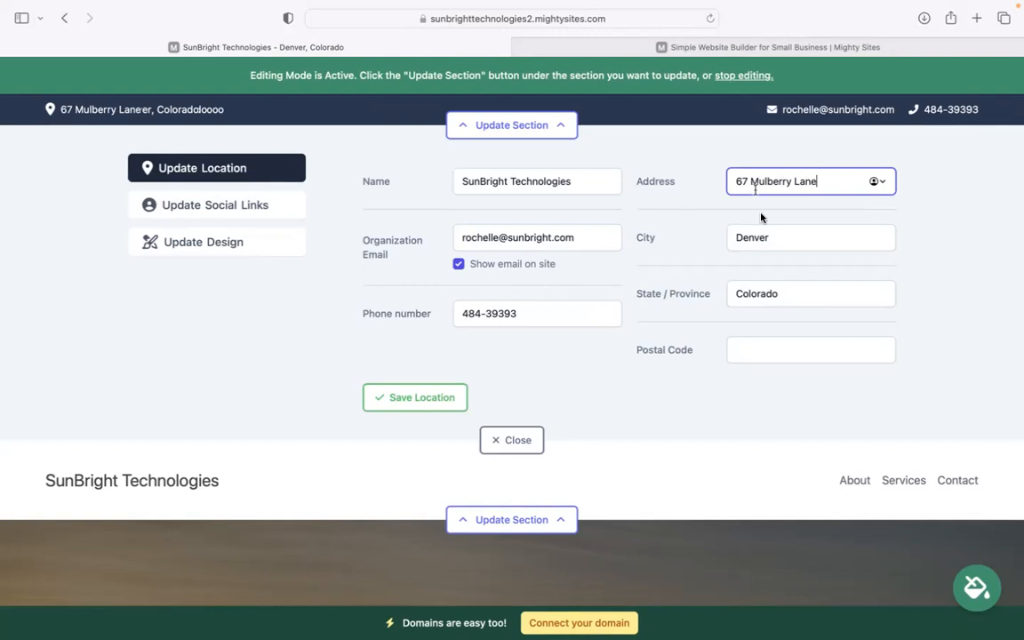
{"action": "left_click", "coordinate": [757, 355]}
{"action": "type", "text": "30389"}
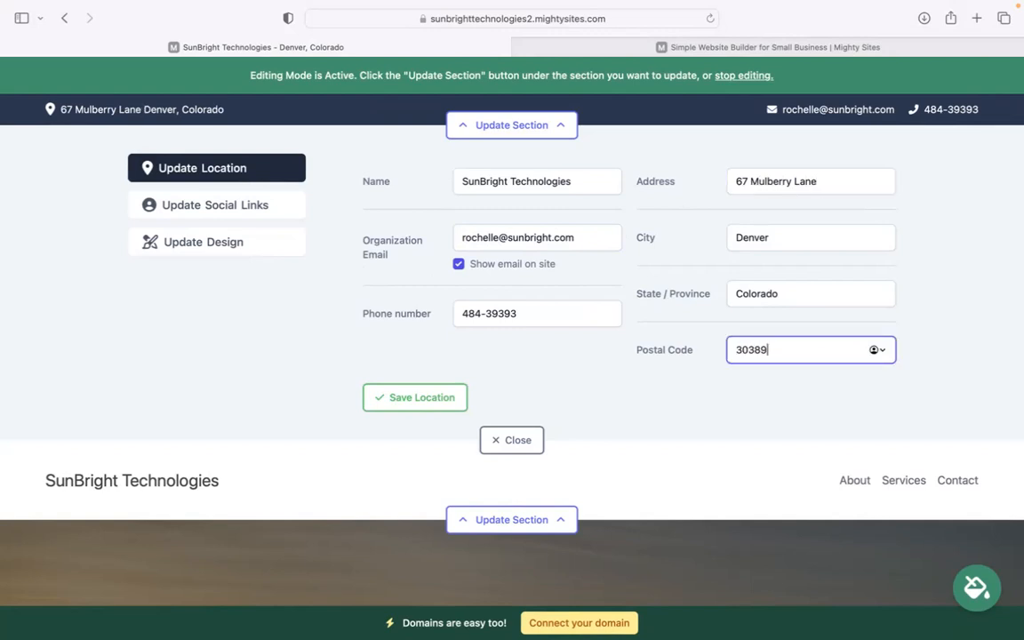
{"action": "left_click", "coordinate": [421, 398]}
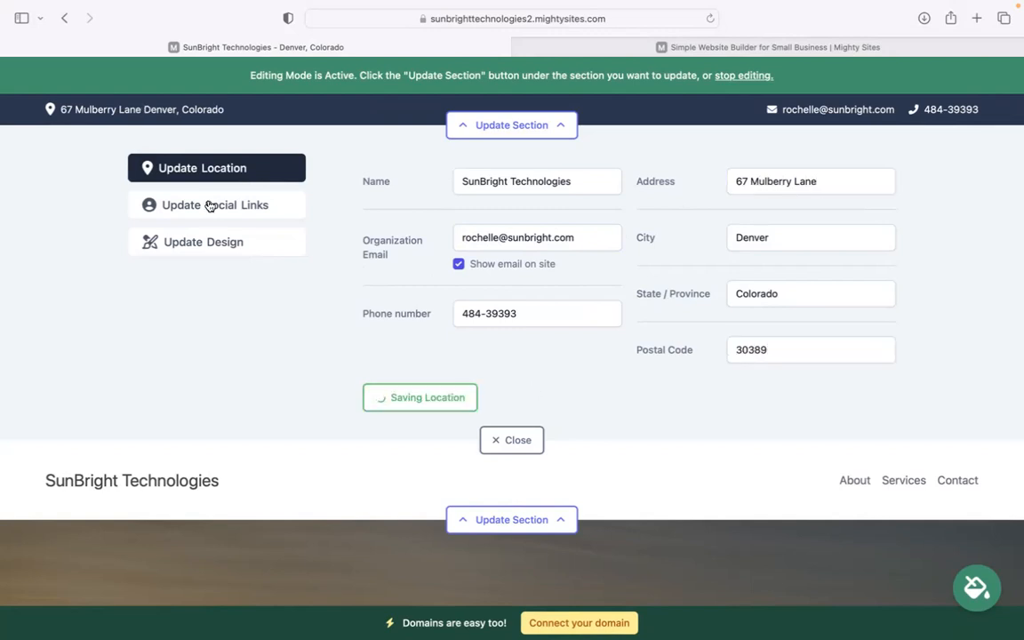
{"action": "left_click", "coordinate": [213, 205]}
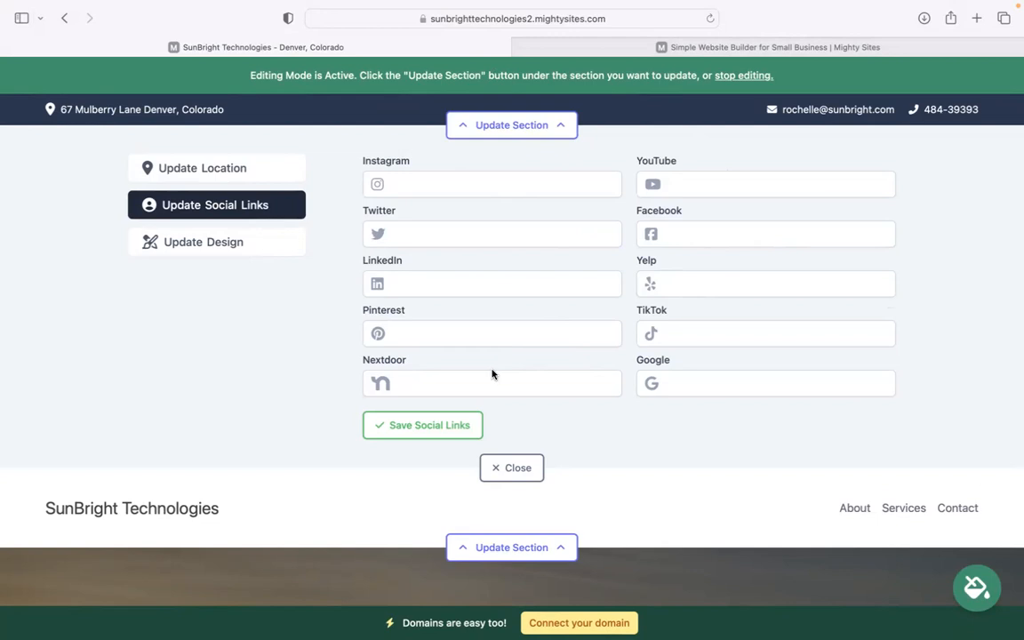
{"action": "left_click", "coordinate": [436, 428]}
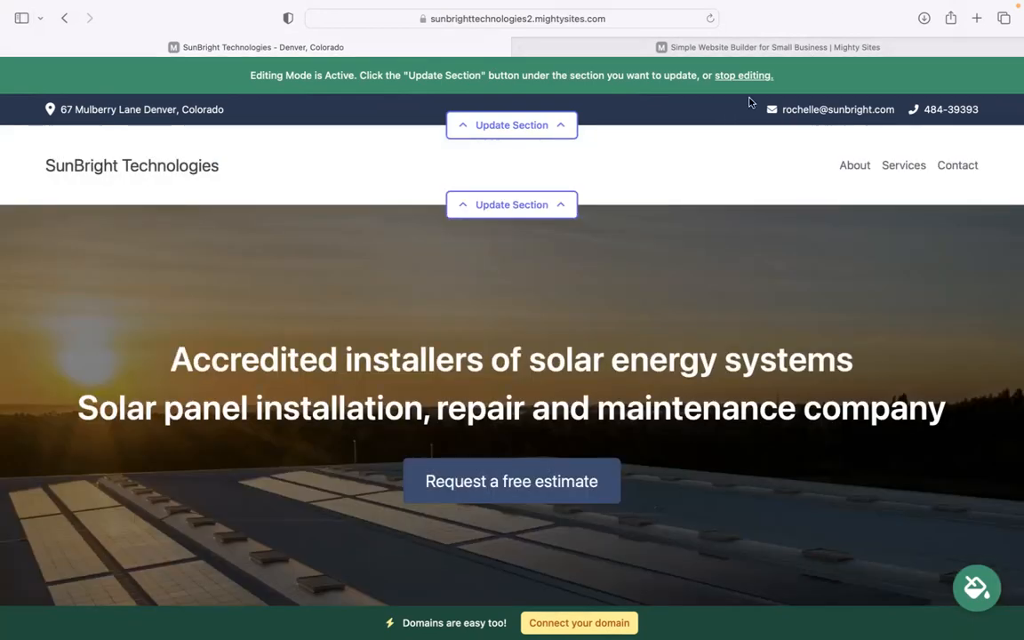
Step: Upload the Mighty Sites logo PNG as the header logo and save it
{"action": "left_click", "coordinate": [530, 203]}
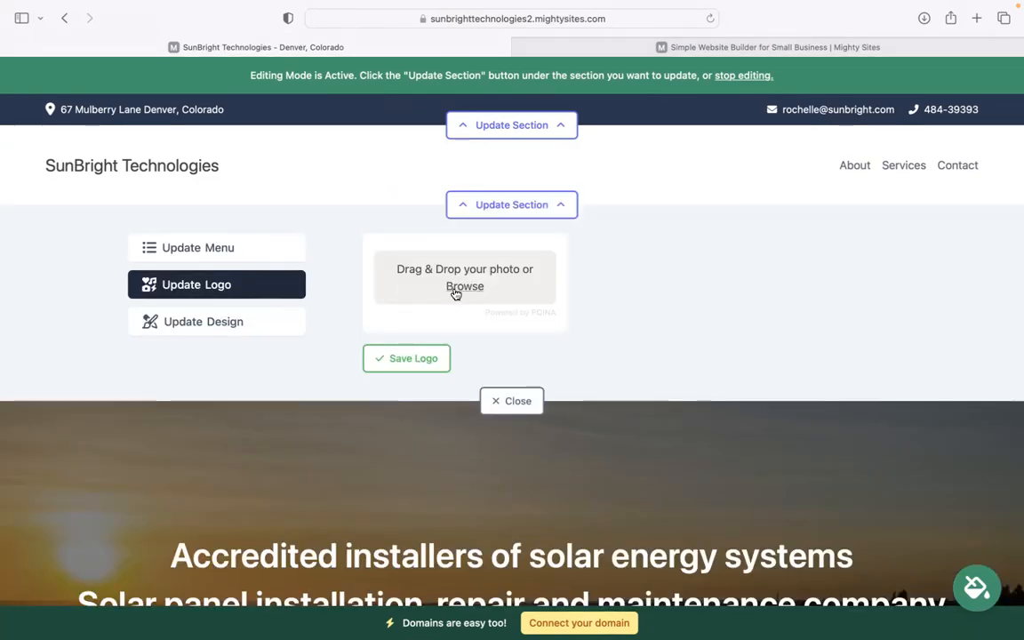
{"action": "left_click", "coordinate": [421, 285]}
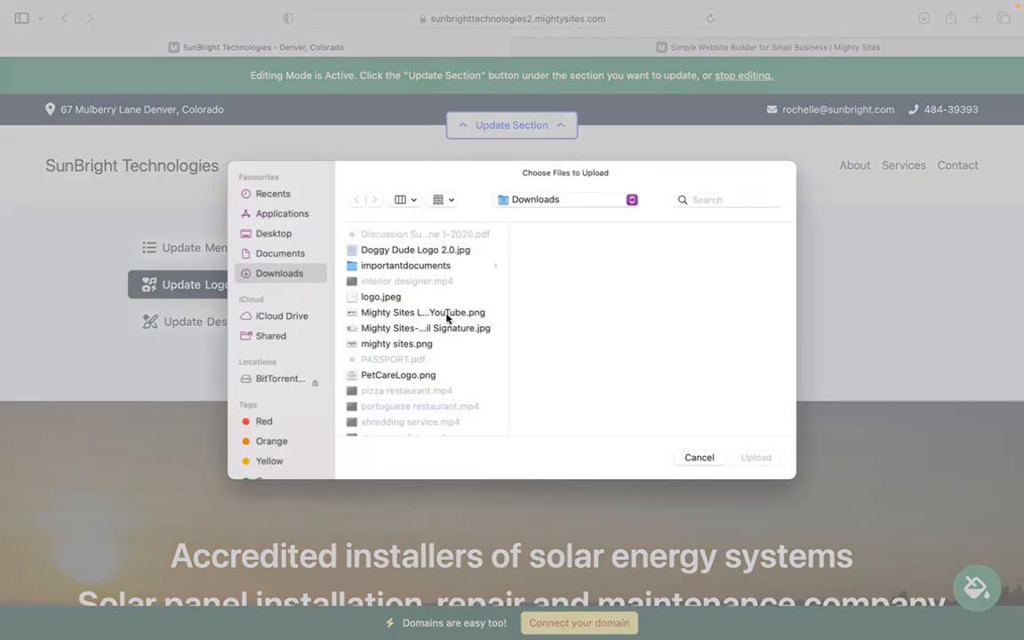
{"action": "left_click", "coordinate": [453, 313]}
{"action": "left_click", "coordinate": [755, 457]}
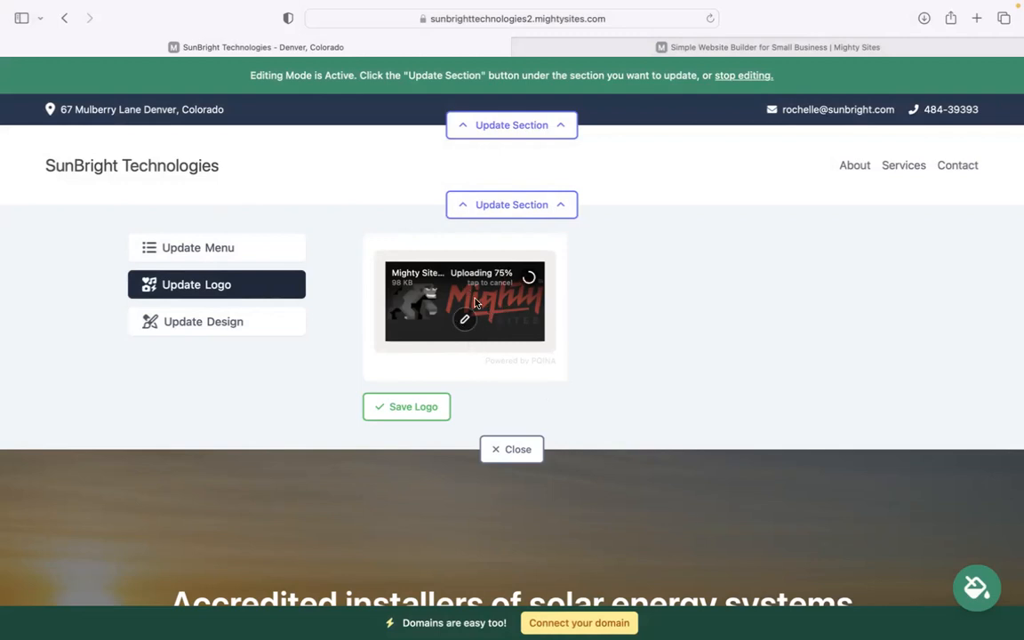
{"action": "left_click", "coordinate": [434, 406]}
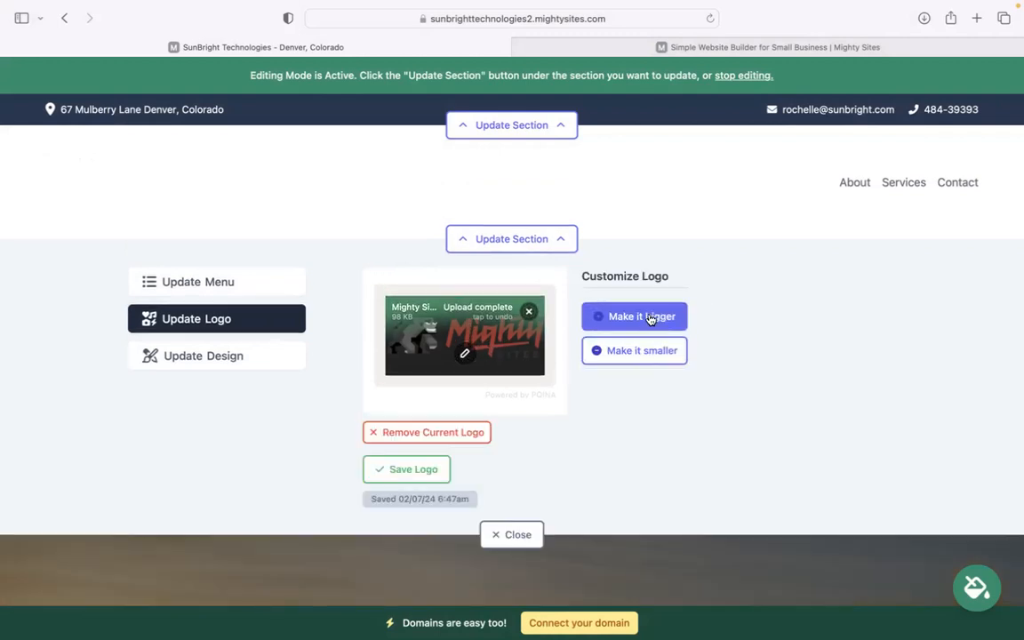
Step: Make the header logo bigger twice and close the logo editor
{"action": "left_click", "coordinate": [649, 319]}
{"action": "left_click", "coordinate": [656, 321]}
{"action": "left_click", "coordinate": [512, 544]}
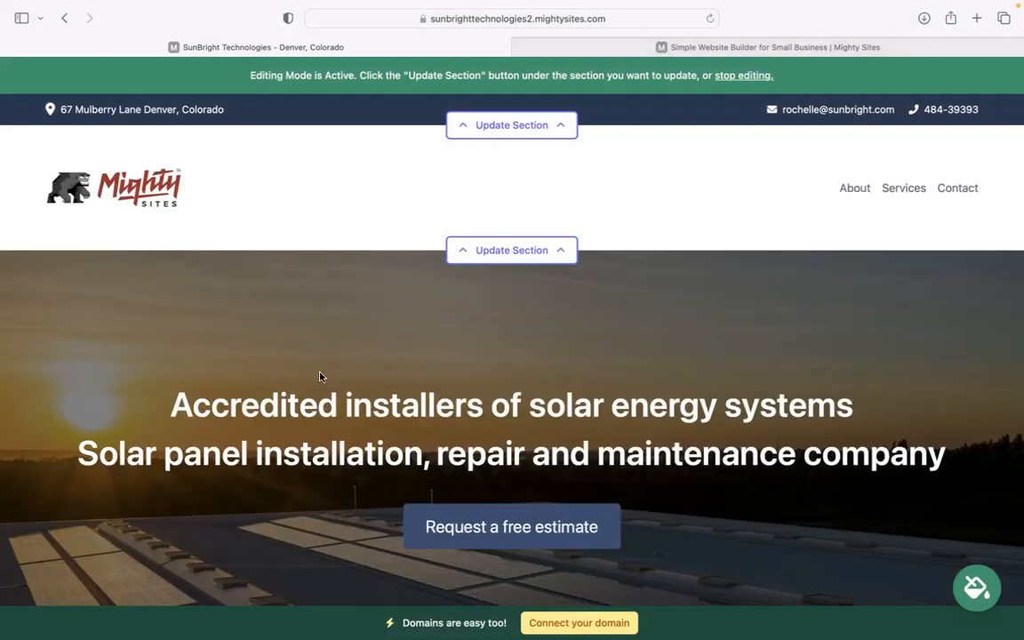
{"action": "scroll", "coordinate": [320, 377], "scroll_direction": "down", "scroll_amount": 1}
Step: Page through the theme swatches, apply the dark purple theme, and save it
{"action": "scroll", "coordinate": [512, 329], "scroll_direction": "down", "scroll_amount": 10}
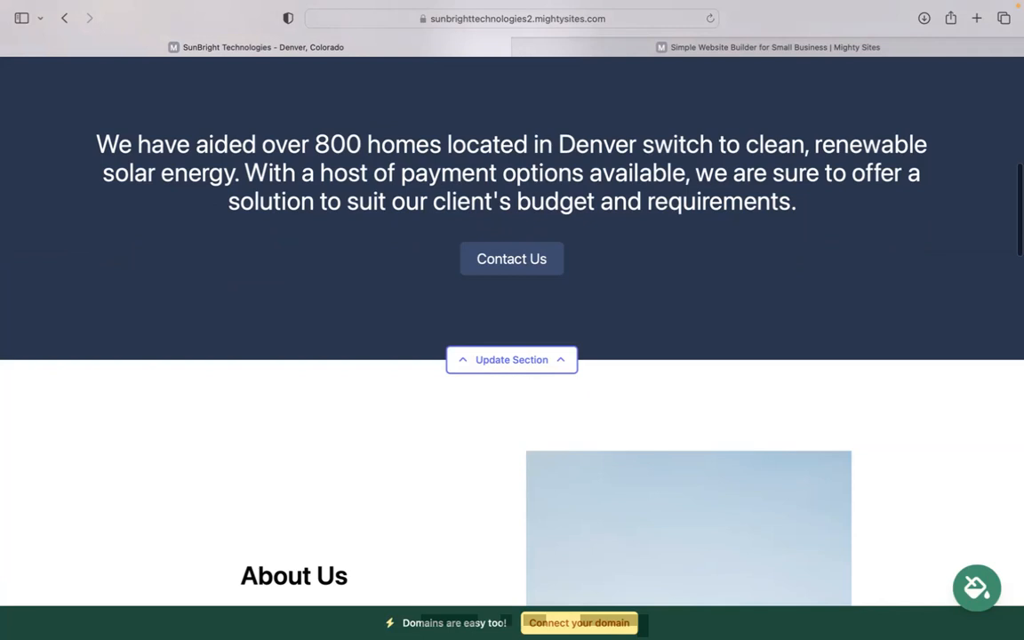
{"action": "scroll", "coordinate": [499, 360], "scroll_direction": "up", "scroll_amount": 4}
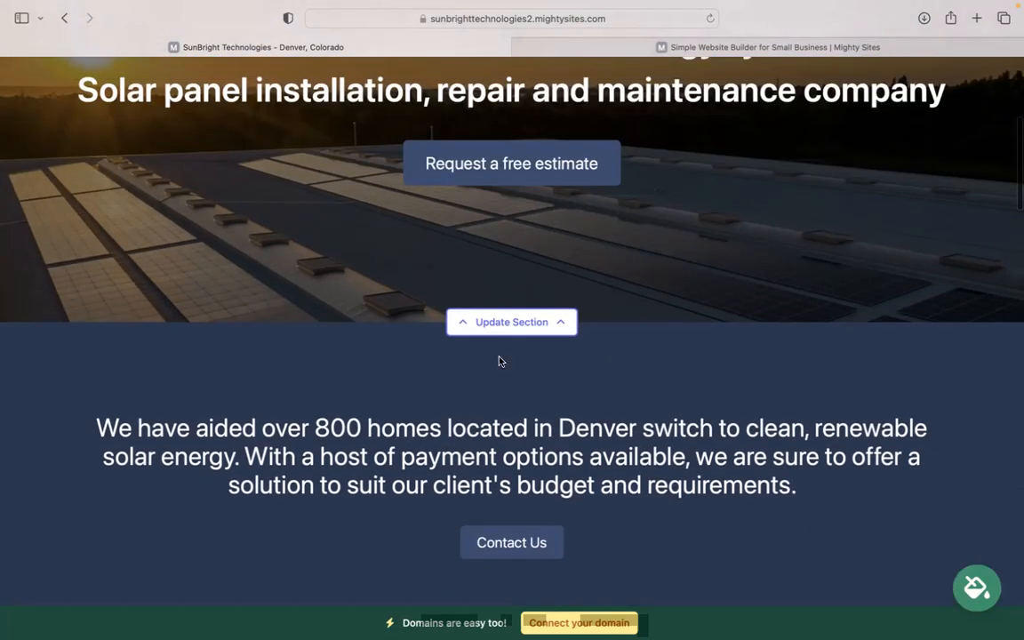
{"action": "left_click", "coordinate": [977, 587]}
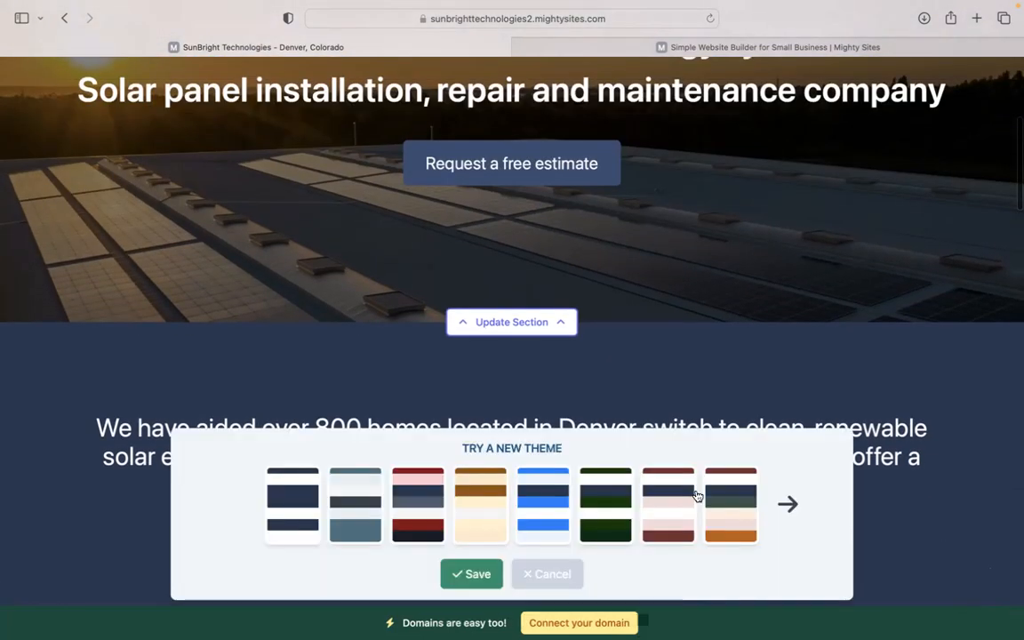
{"action": "left_click", "coordinate": [769, 510]}
{"action": "left_click", "coordinate": [782, 504]}
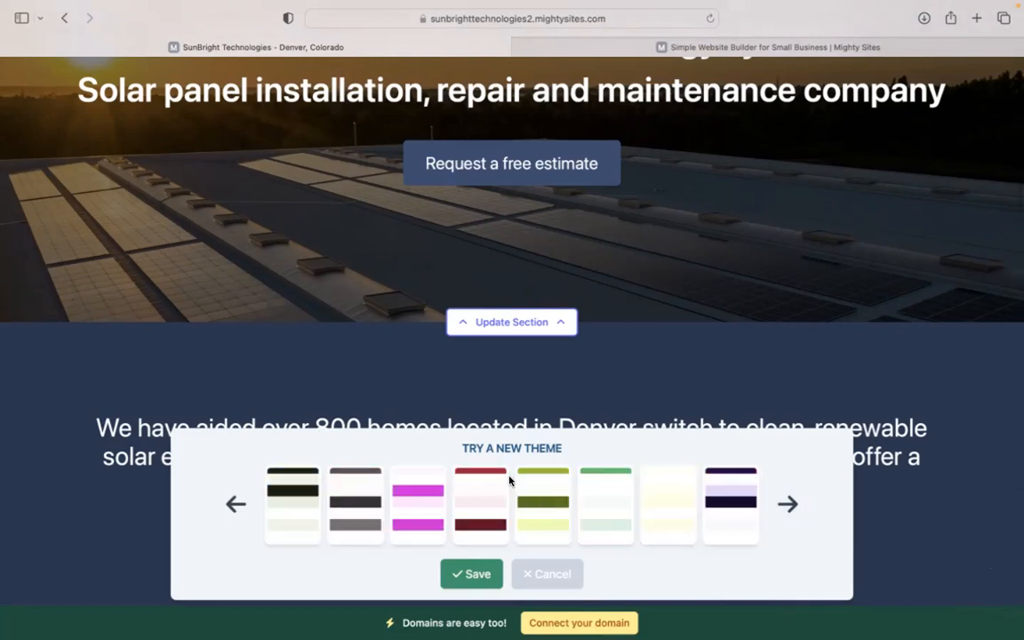
{"action": "left_click", "coordinate": [720, 504]}
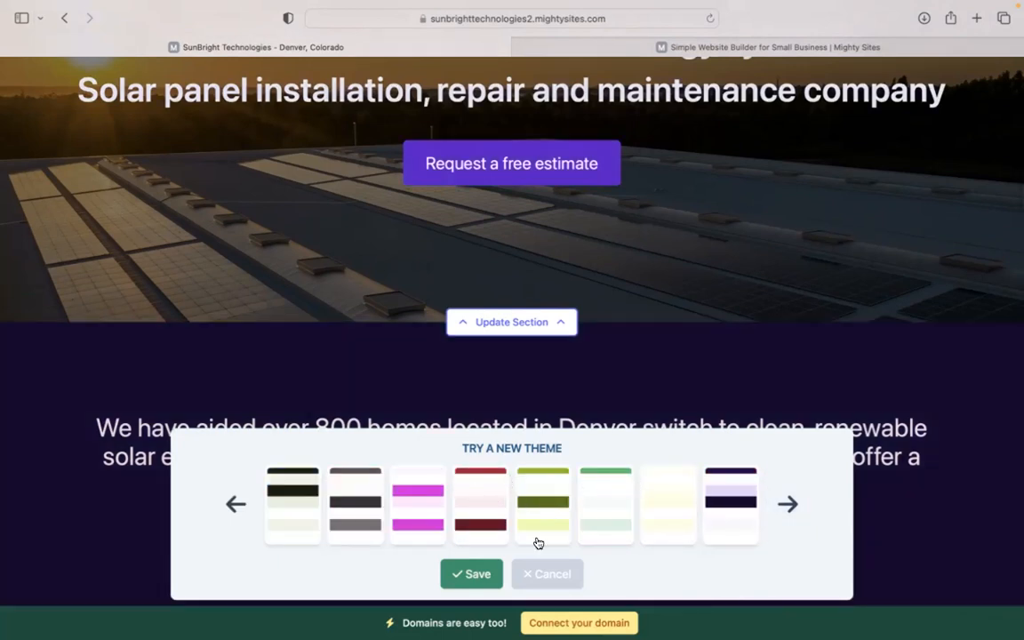
{"action": "left_click", "coordinate": [457, 580]}
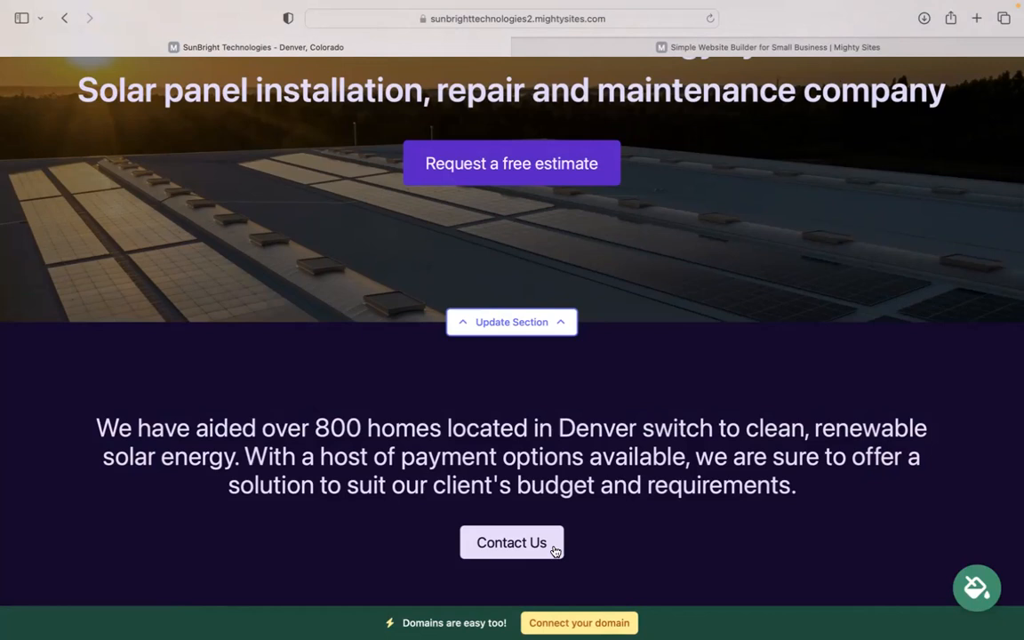
{"action": "scroll", "coordinate": [555, 551], "scroll_direction": "up", "scroll_amount": 3}
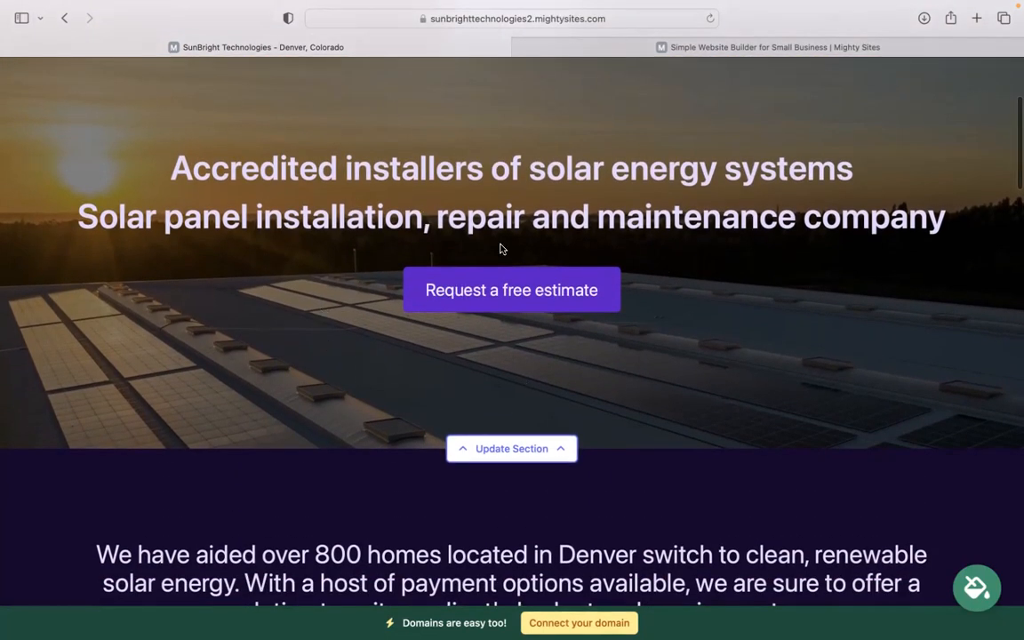
{"action": "scroll", "coordinate": [525, 391], "scroll_direction": "down", "scroll_amount": 2}
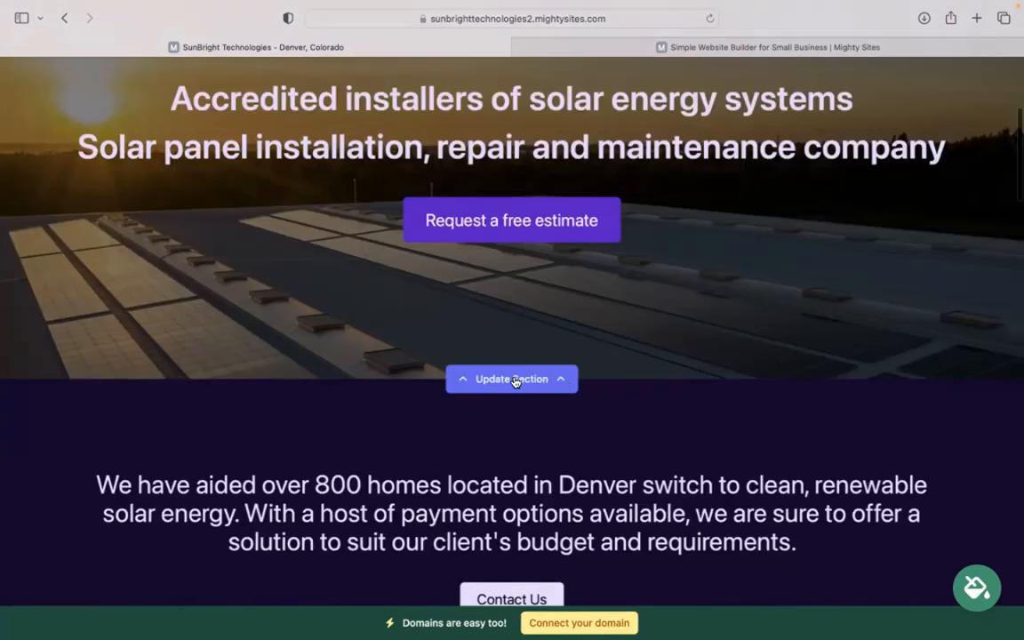
{"action": "left_click", "coordinate": [511, 379]}
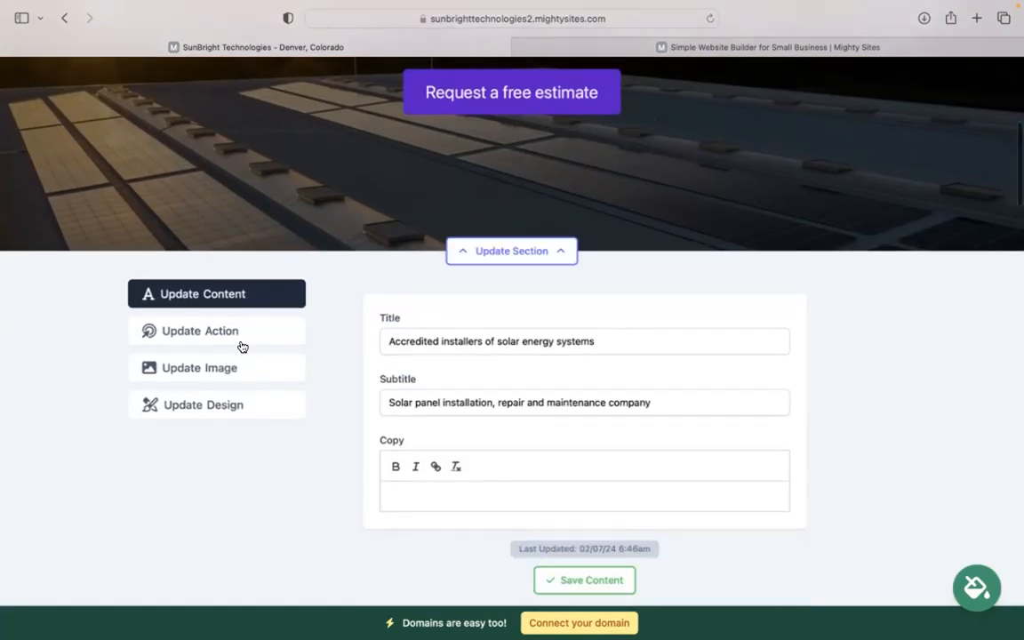
{"action": "left_click", "coordinate": [224, 368]}
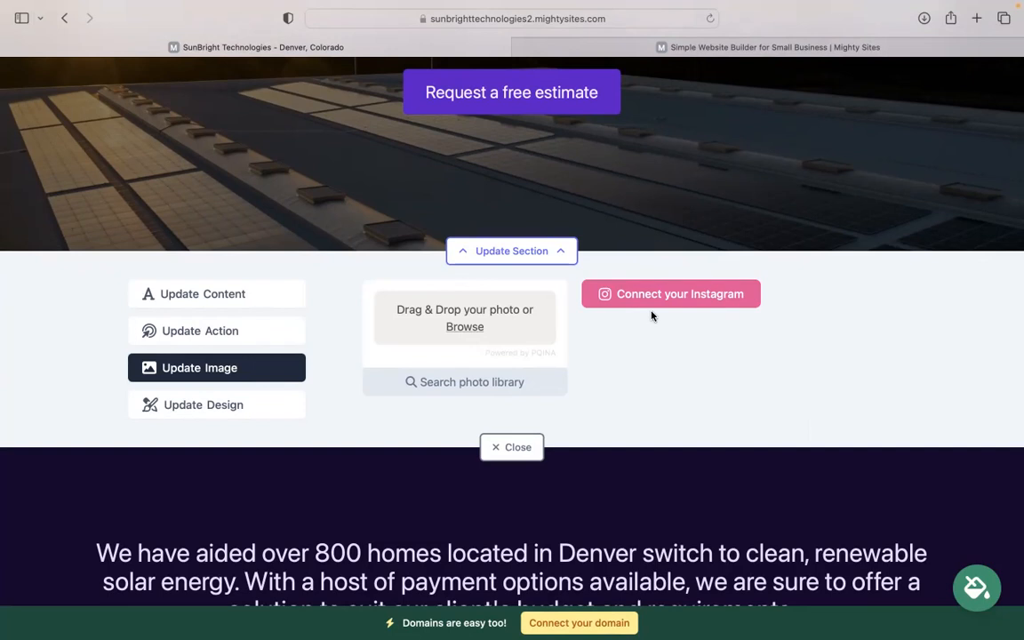
{"action": "left_click", "coordinate": [243, 332]}
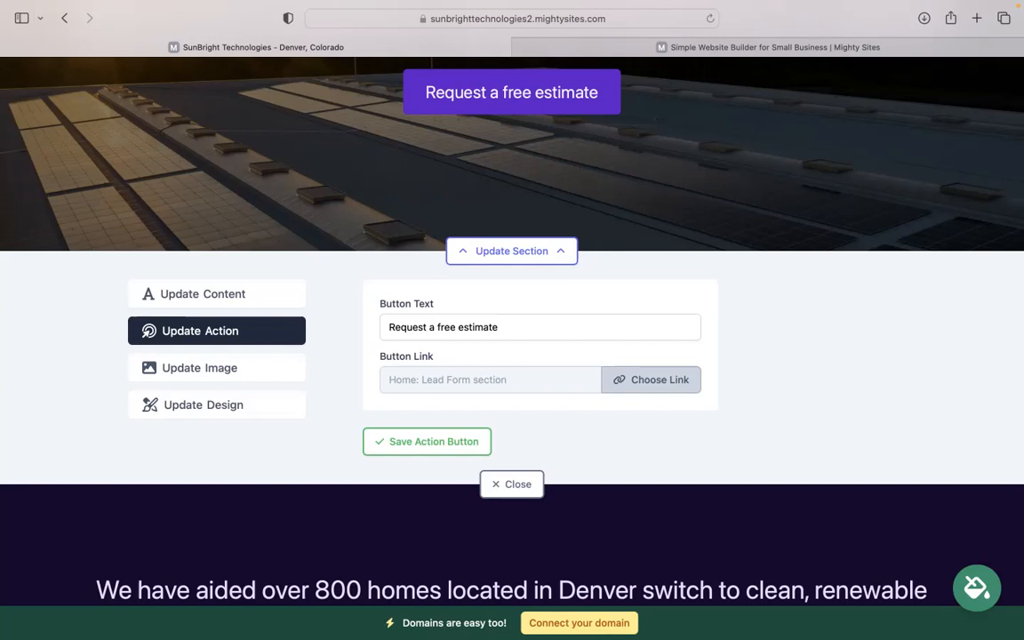
{"action": "scroll", "coordinate": [513, 217], "scroll_direction": "up", "scroll_amount": 2}
{"action": "left_click", "coordinate": [516, 389]}
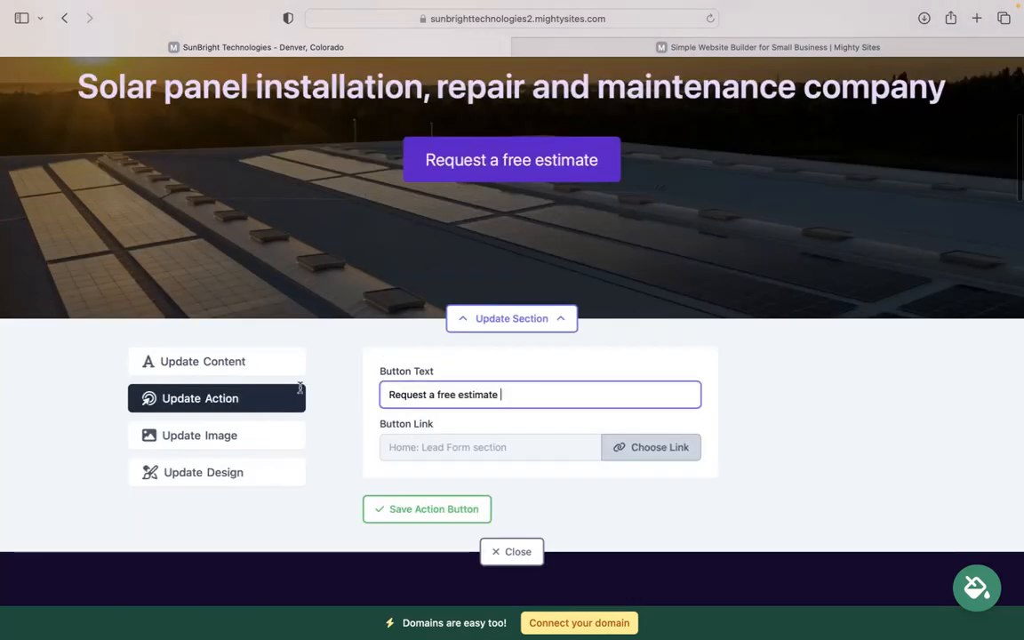
{"action": "key", "text": "super+a"}
{"action": "left_click", "coordinate": [662, 446]}
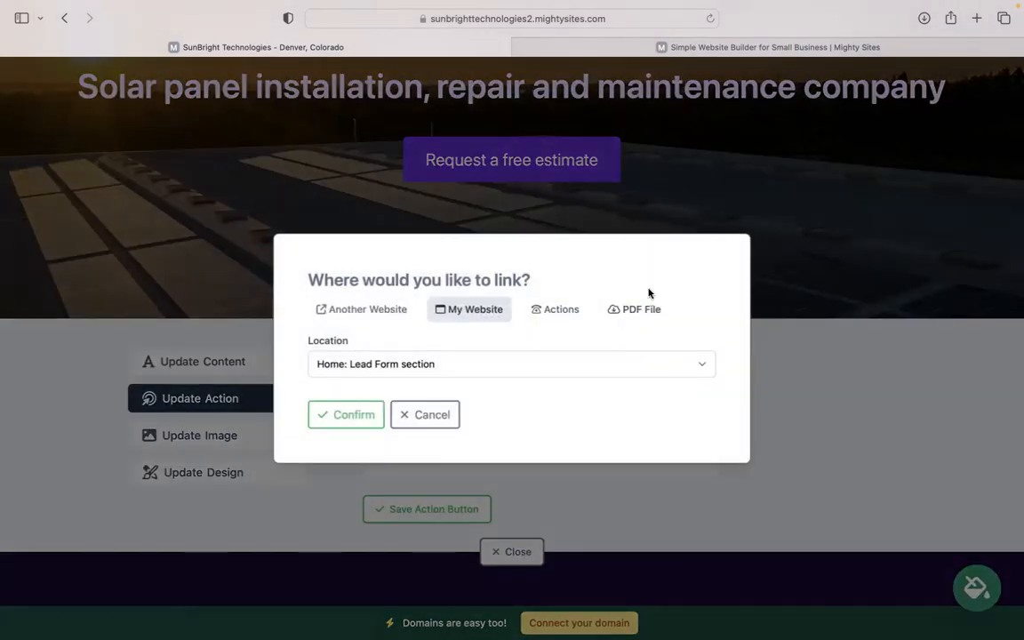
{"action": "left_click", "coordinate": [421, 431]}
{"action": "scroll", "coordinate": [480, 382], "scroll_direction": "down", "scroll_amount": 4}
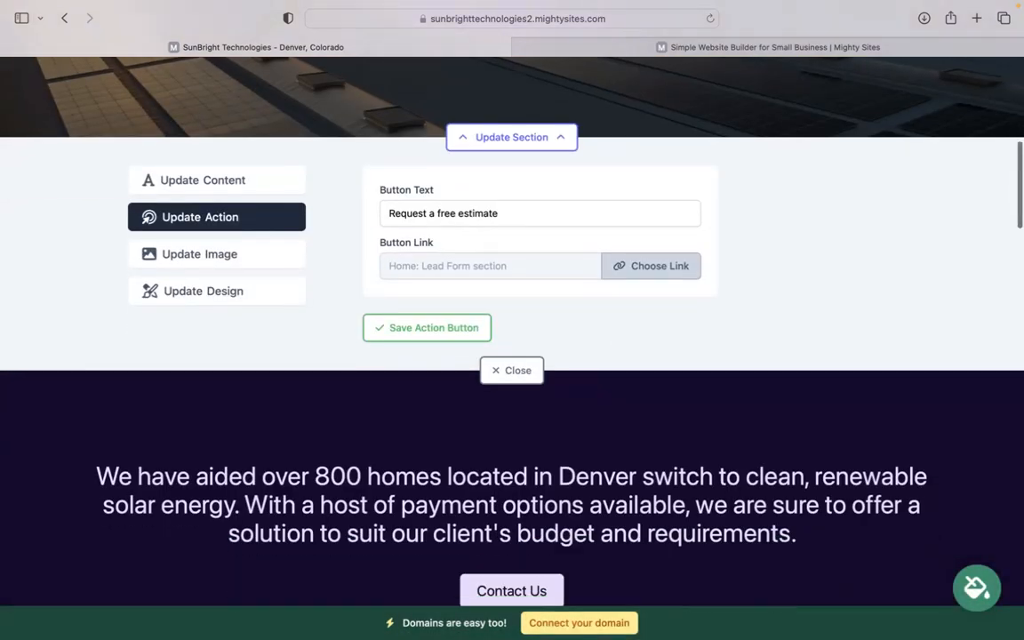
{"action": "left_click", "coordinate": [523, 368]}
{"action": "scroll", "coordinate": [523, 363], "scroll_direction": "down", "scroll_amount": 6}
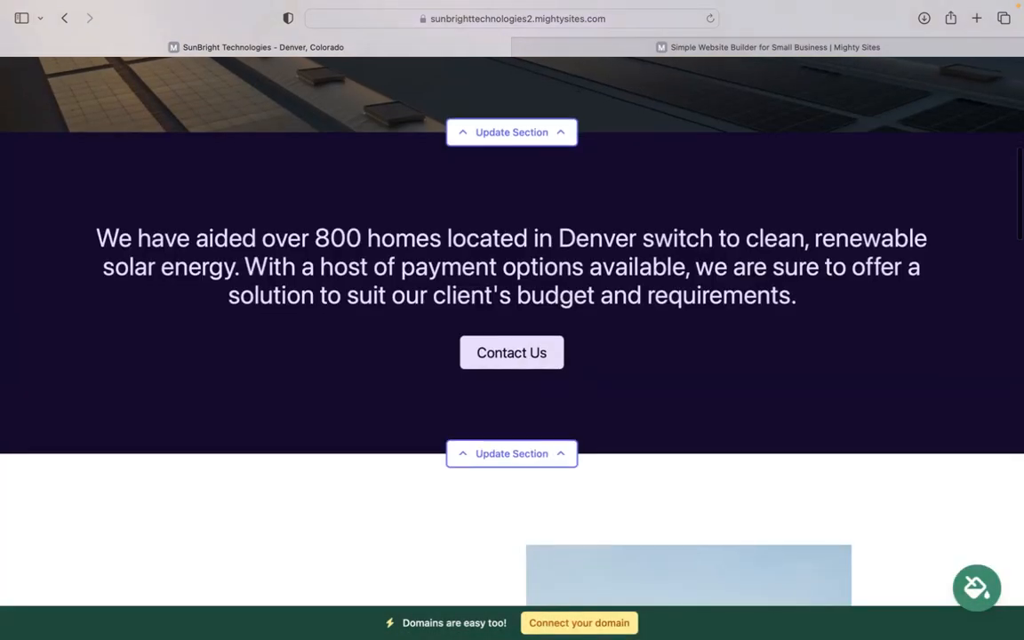
{"action": "scroll", "coordinate": [512, 329], "scroll_direction": "down", "scroll_amount": 15}
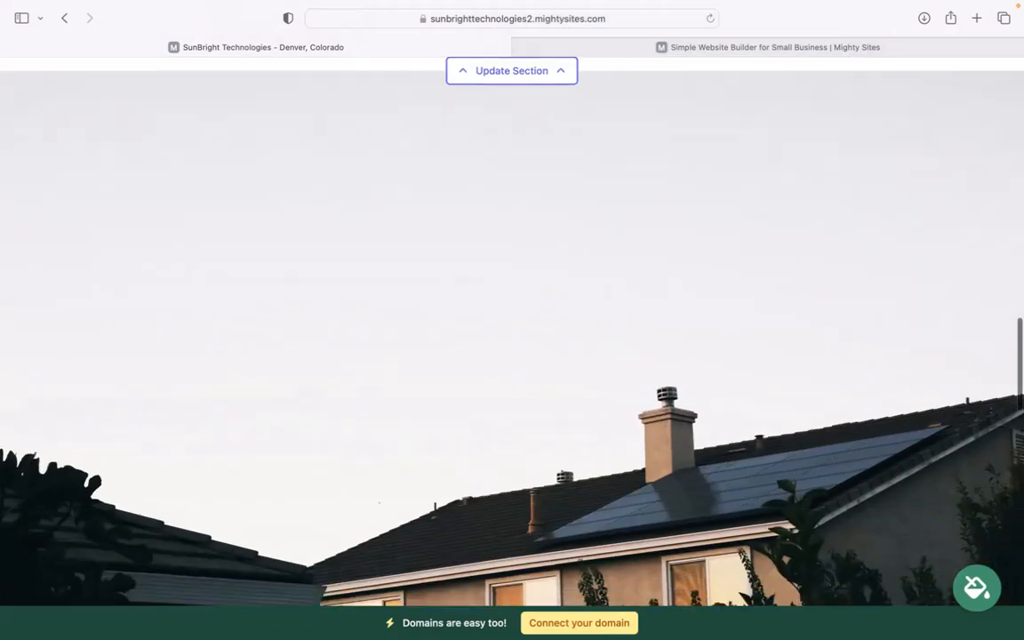
{"action": "scroll", "coordinate": [624, 326], "scroll_direction": "down", "scroll_amount": 8}
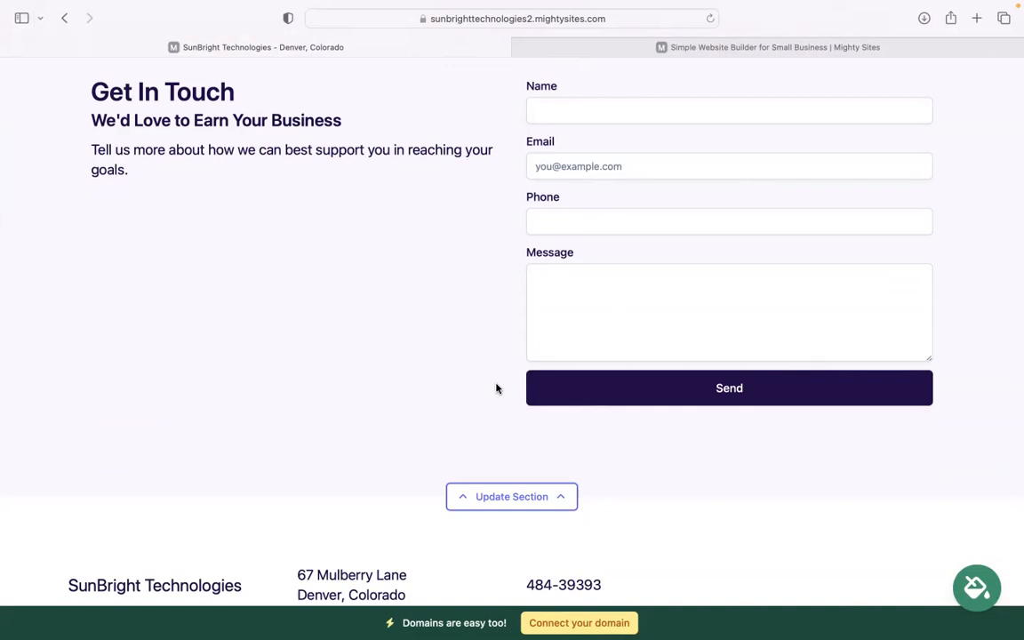
{"action": "scroll", "coordinate": [497, 389], "scroll_direction": "down", "scroll_amount": 1}
{"action": "scroll", "coordinate": [497, 388], "scroll_direction": "up", "scroll_amount": 5}
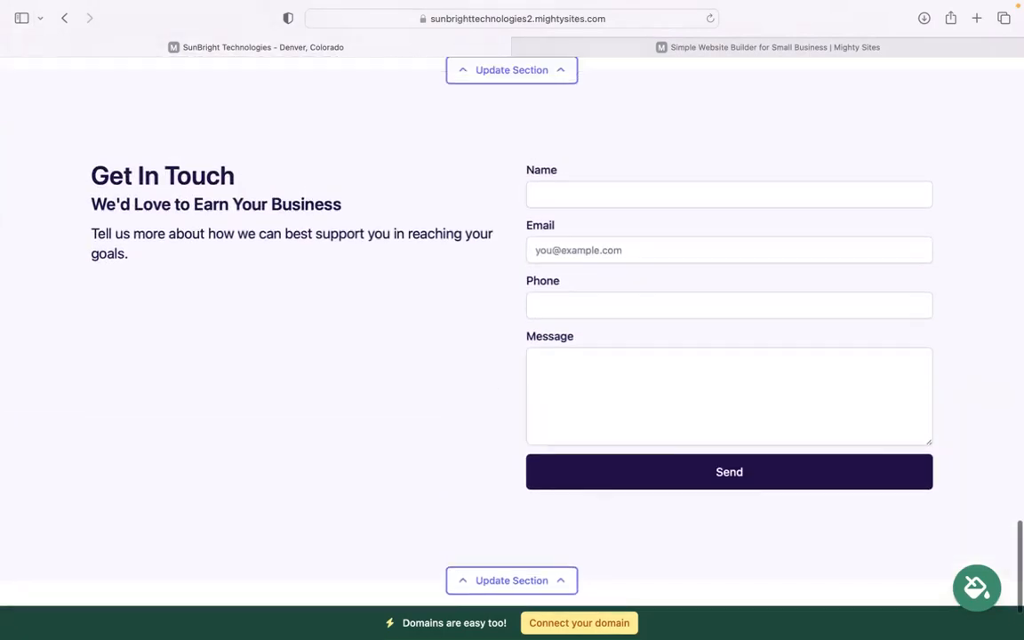
{"action": "scroll", "coordinate": [628, 596], "scroll_direction": "up", "scroll_amount": 5}
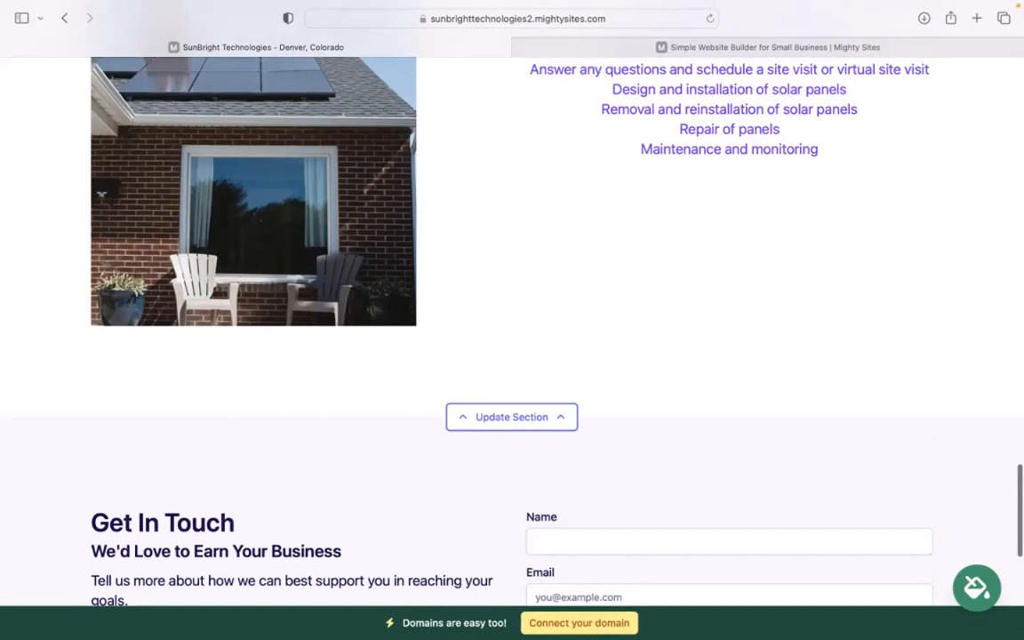
{"action": "scroll", "coordinate": [512, 320], "scroll_direction": "up", "scroll_amount": 5}
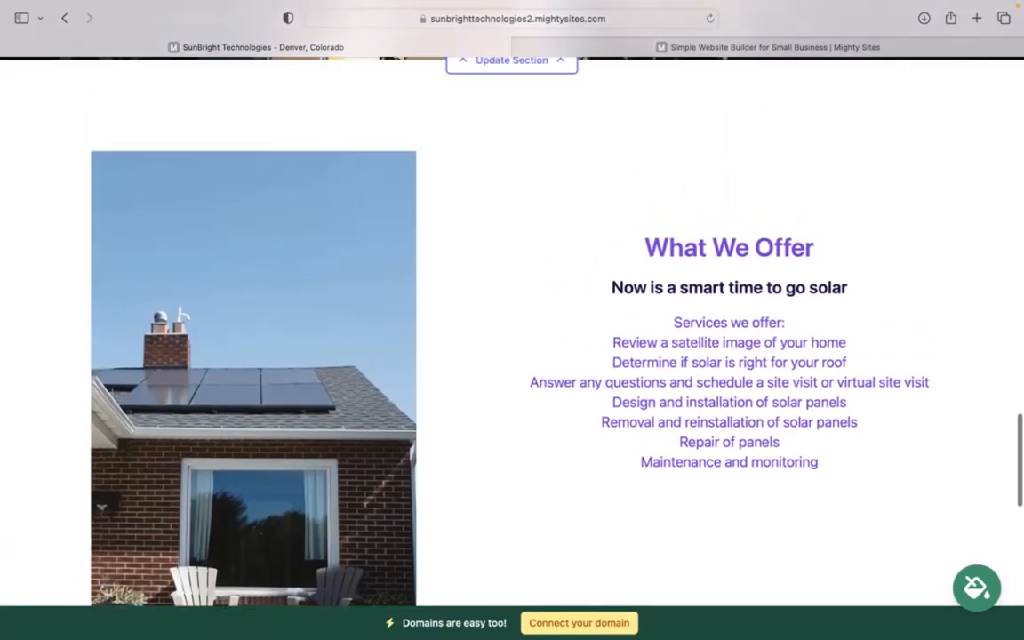
{"action": "scroll", "coordinate": [512, 320], "scroll_direction": "up", "scroll_amount": 3}
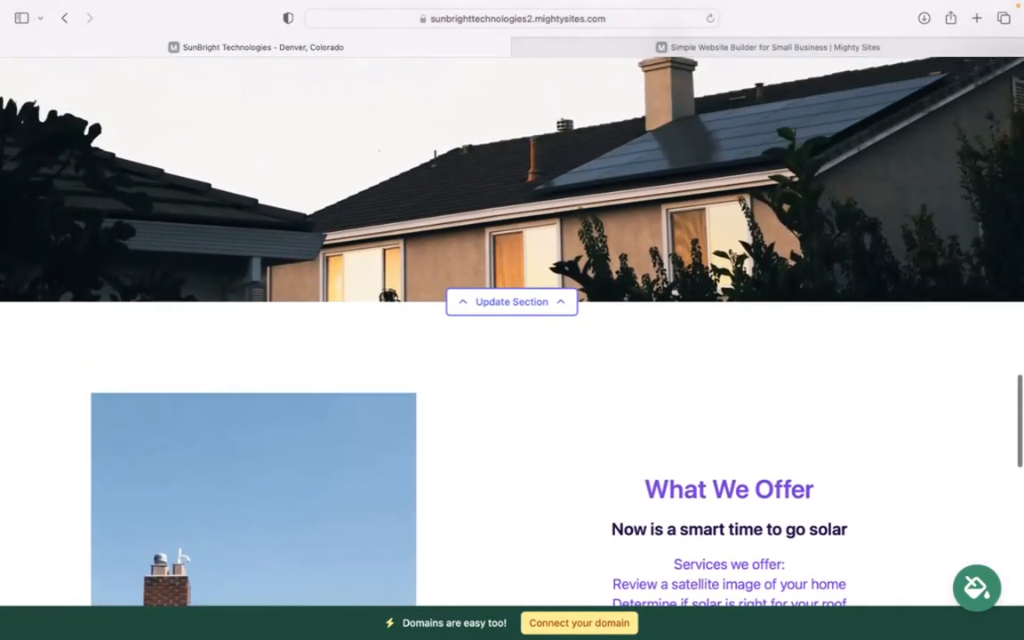
{"action": "scroll", "coordinate": [512, 320], "scroll_direction": "up", "scroll_amount": 4}
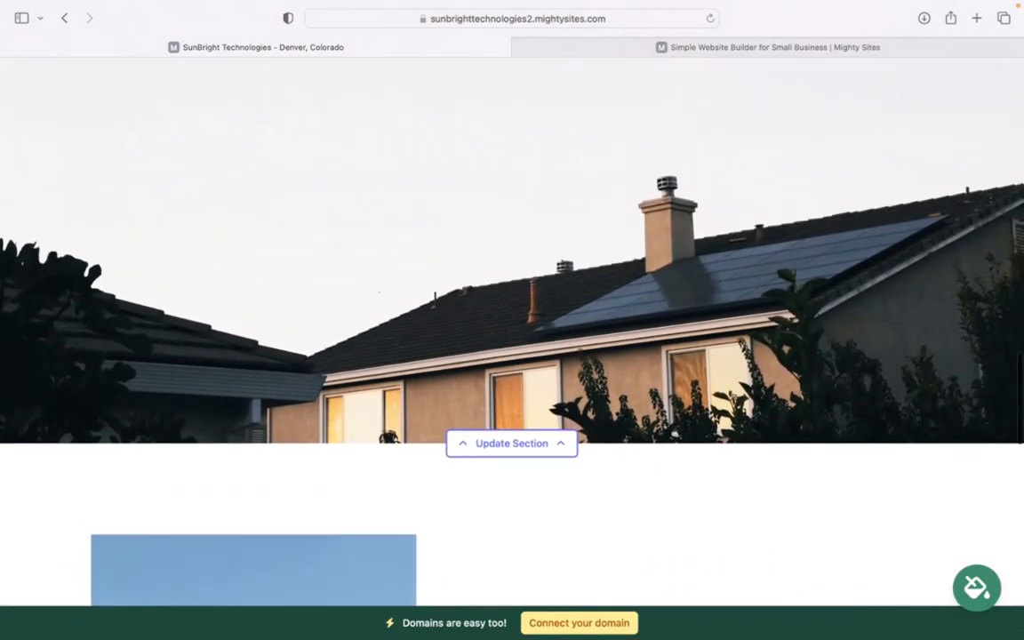
{"action": "scroll", "coordinate": [512, 320], "scroll_direction": "up", "scroll_amount": 4}
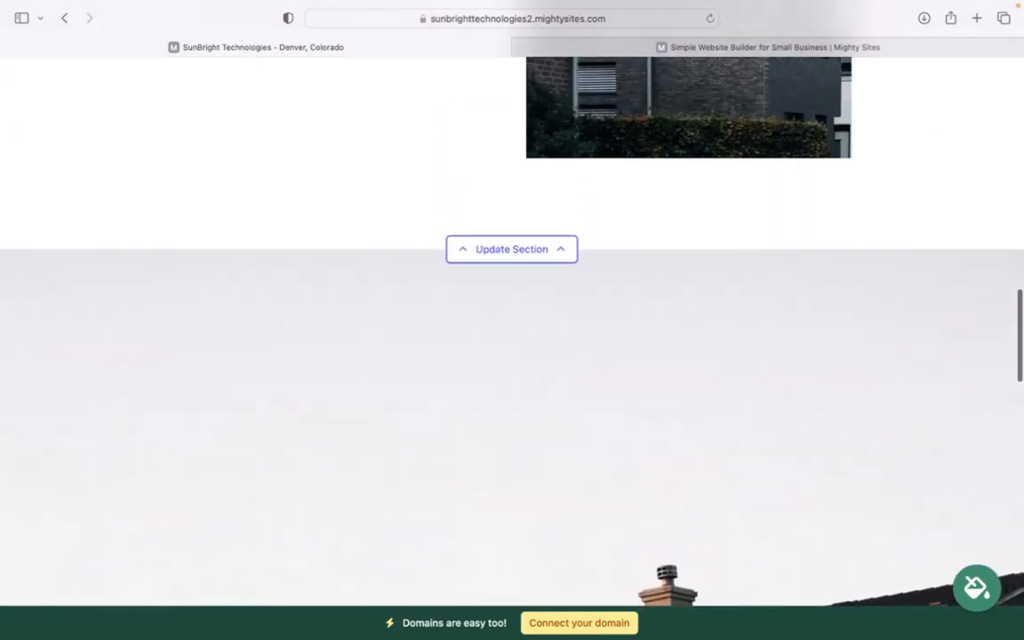
{"action": "scroll", "coordinate": [585, 625], "scroll_direction": "up", "scroll_amount": 5}
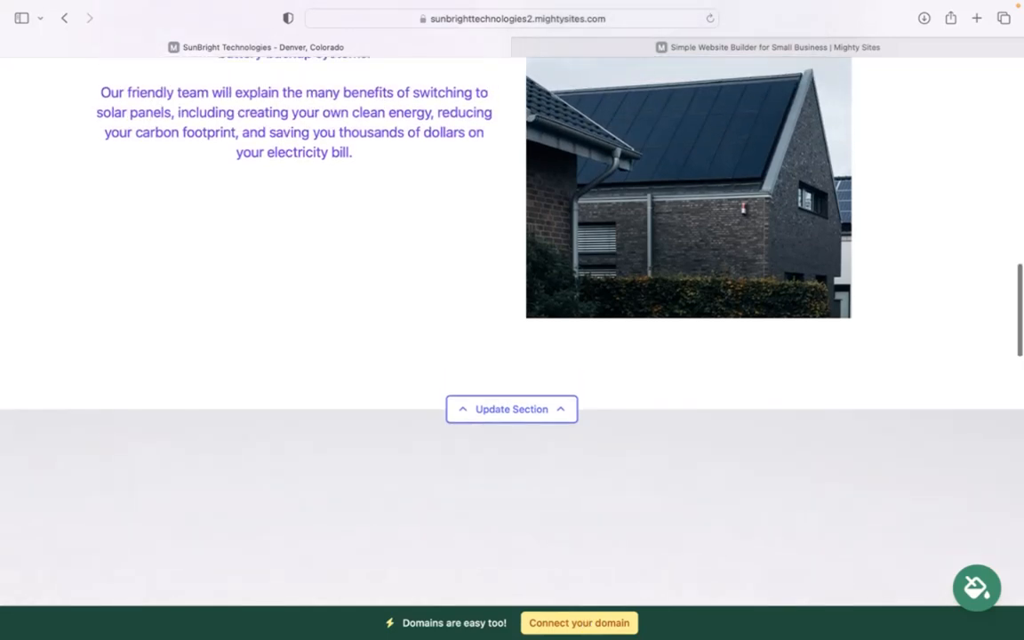
{"action": "scroll", "coordinate": [512, 321], "scroll_direction": "up", "scroll_amount": 5}
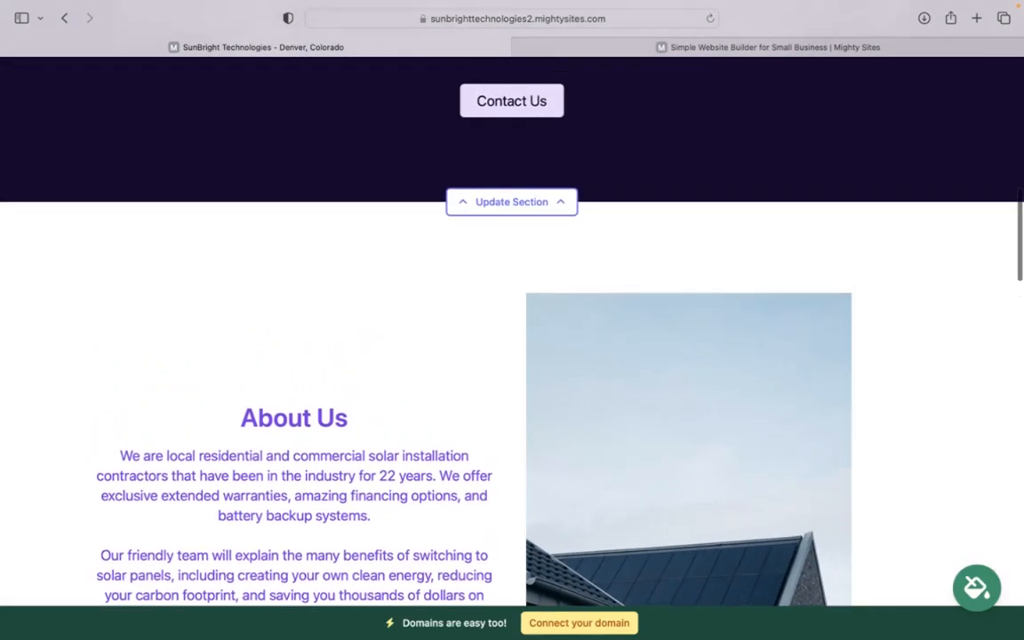
{"action": "scroll", "coordinate": [513, 320], "scroll_direction": "up", "scroll_amount": 3}
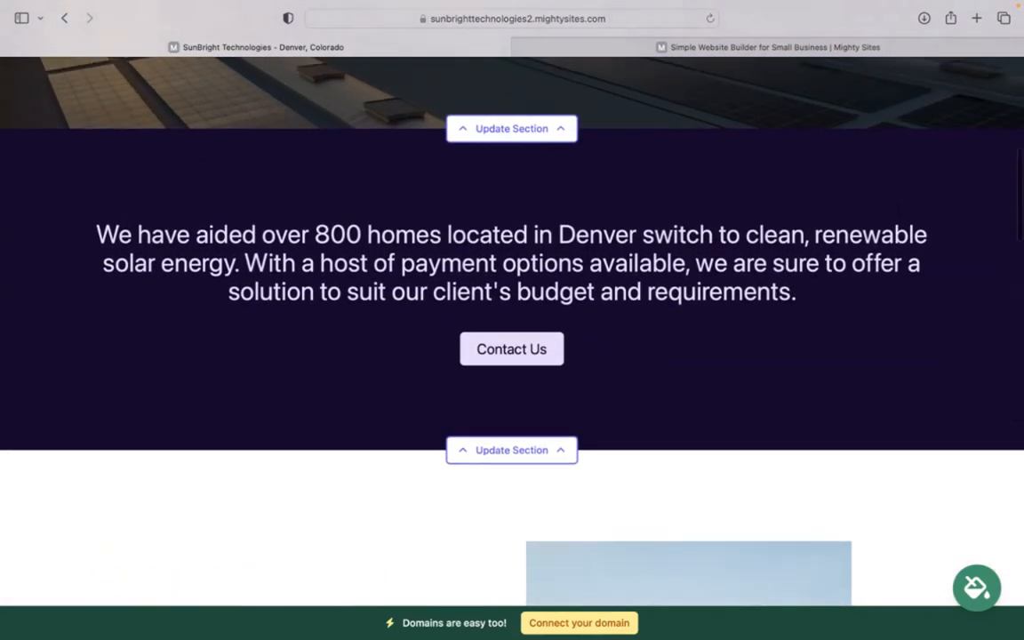
{"action": "scroll", "coordinate": [512, 320], "scroll_direction": "up", "scroll_amount": 3}
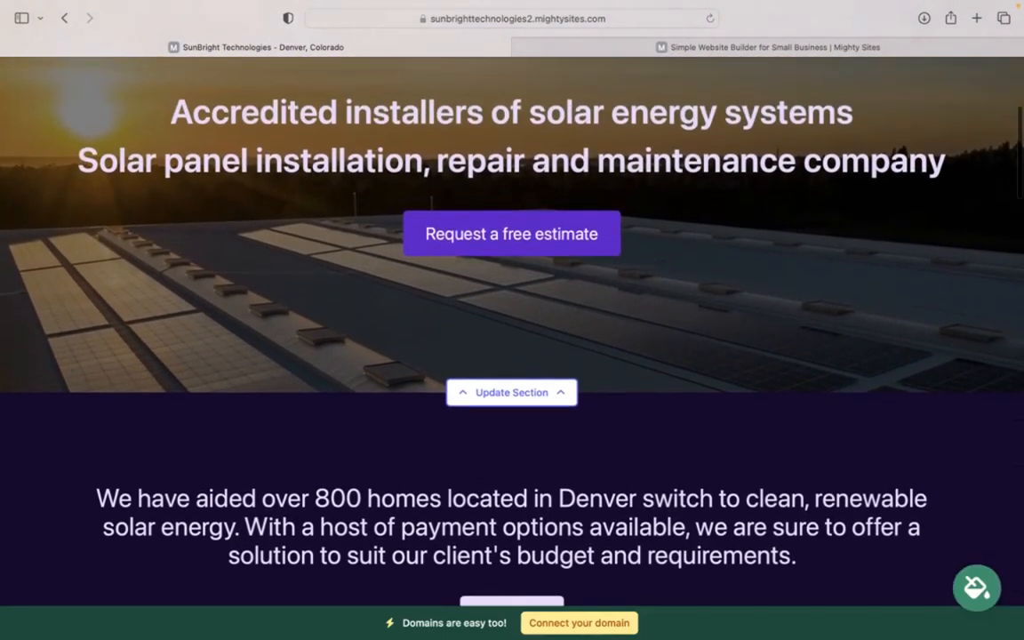
{"action": "scroll", "coordinate": [512, 320], "scroll_direction": "up", "scroll_amount": 1}
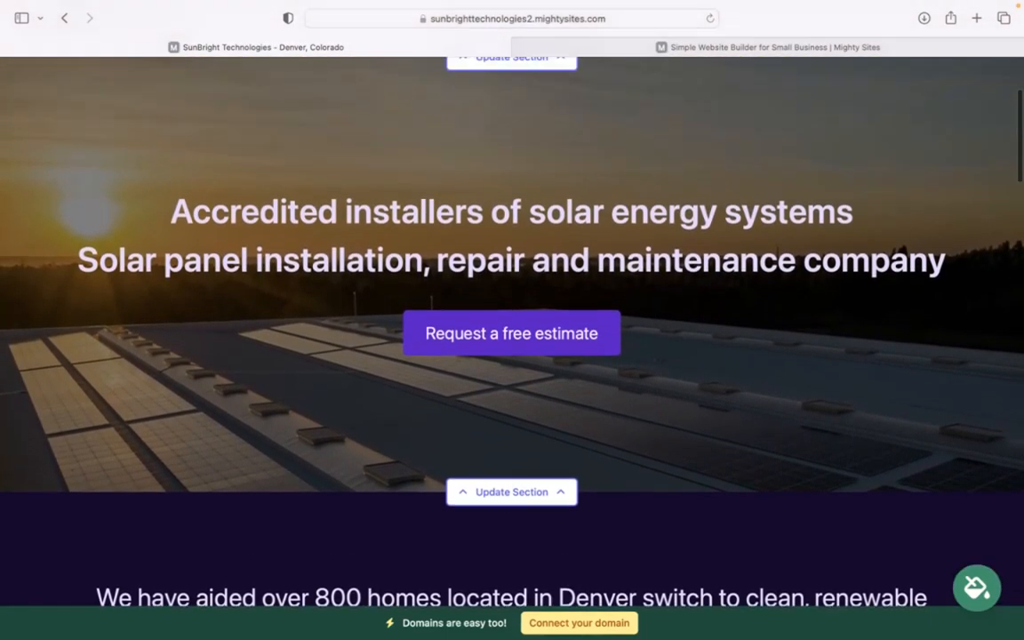
{"action": "scroll", "coordinate": [512, 320], "scroll_direction": "up", "scroll_amount": 3}
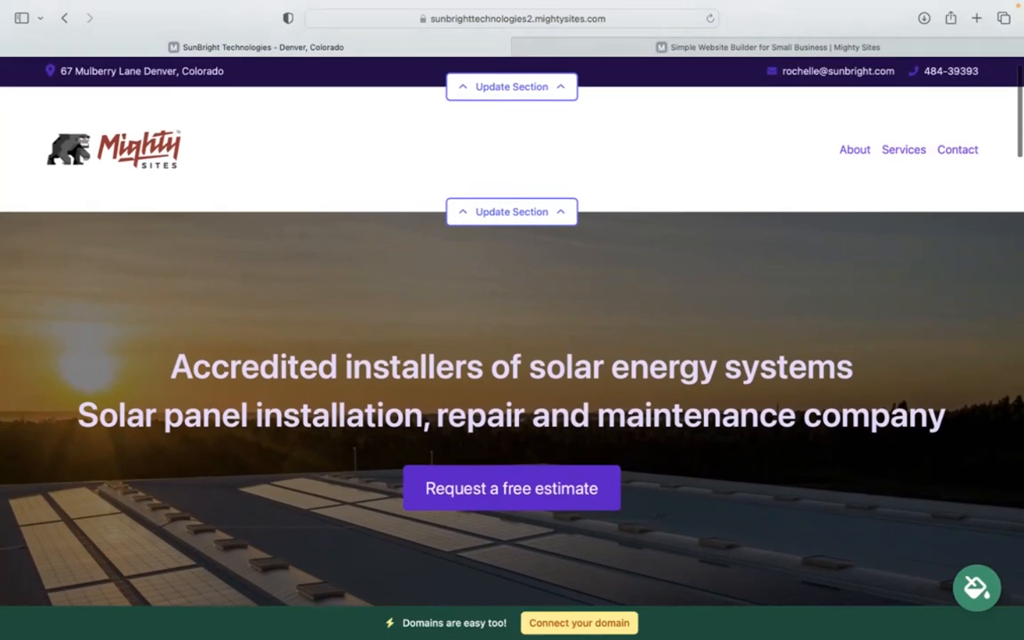